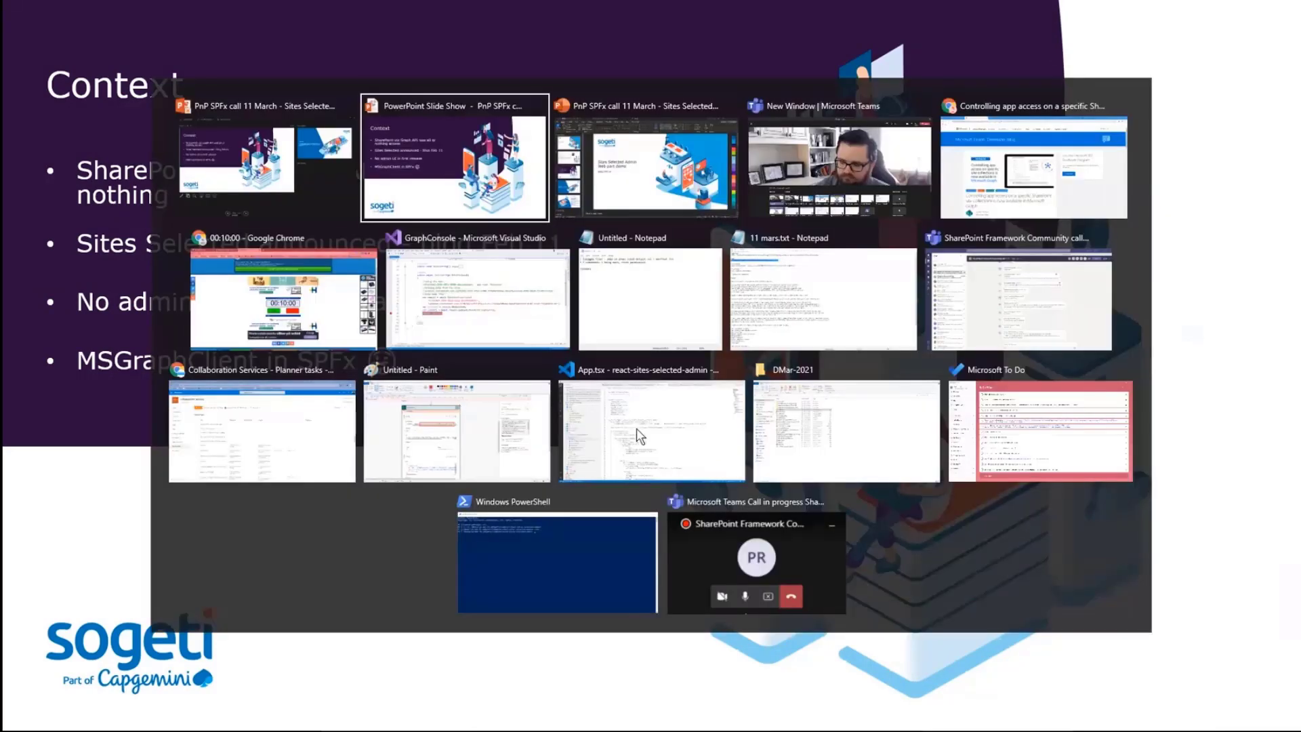
key(alt+Tab)
key(alt+Tab)
key(alt+Tab)
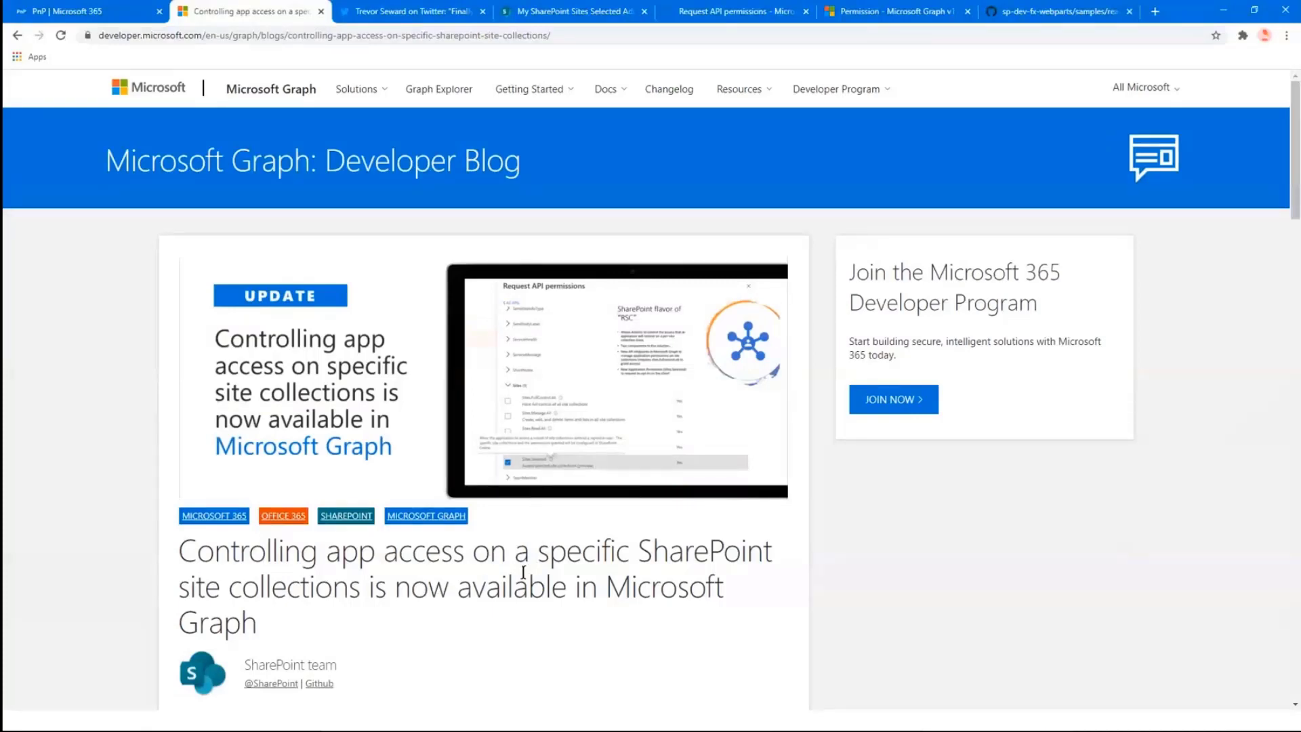
Skim the top of the Sites.Selected article and briefly check the Azure API permissions page
scroll(522, 546, down, 2)
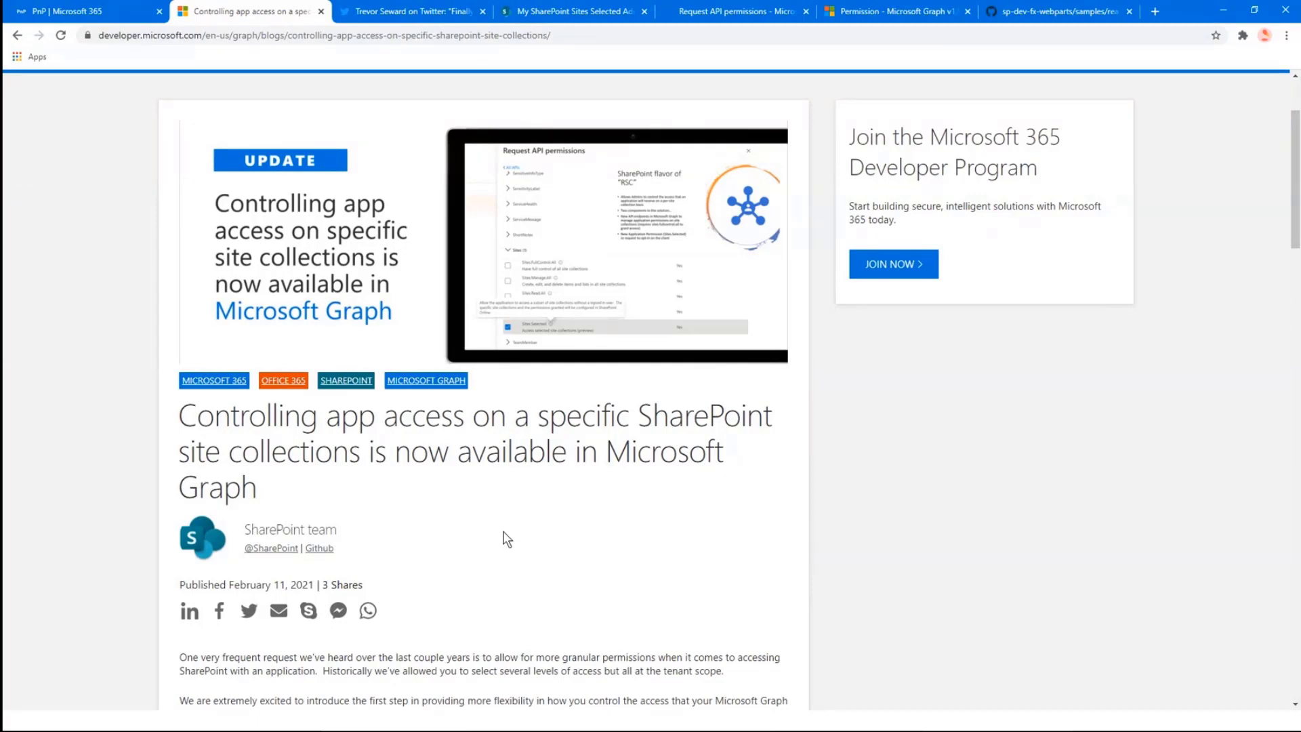
scroll(558, 539, up, 2)
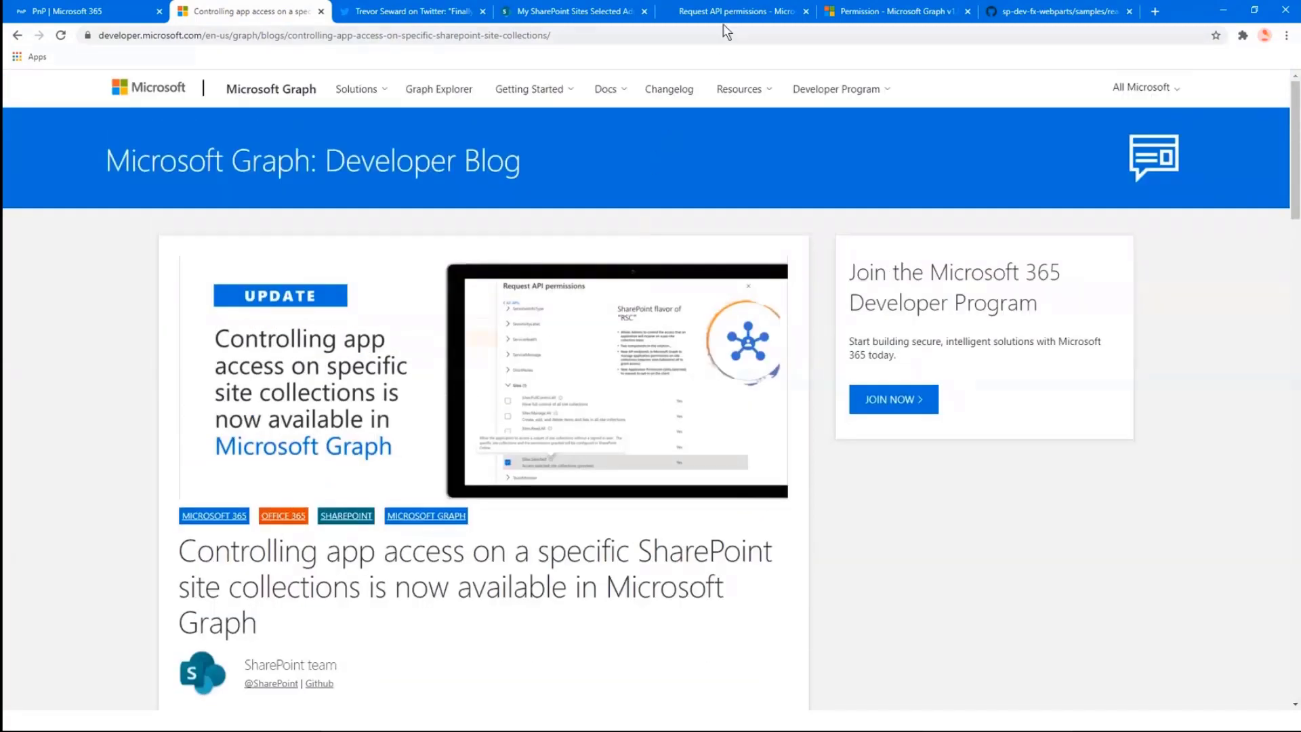
click(722, 14)
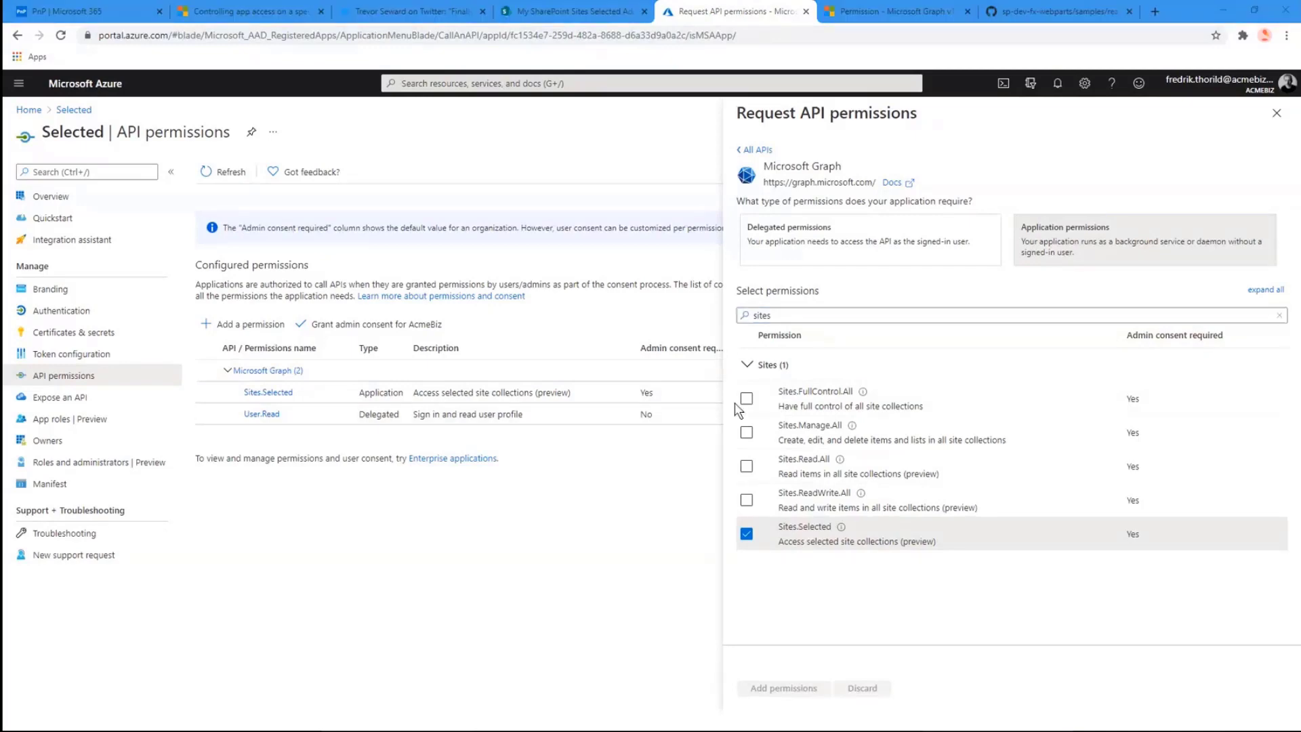
key(alt+Tab)
key(alt+Tab)
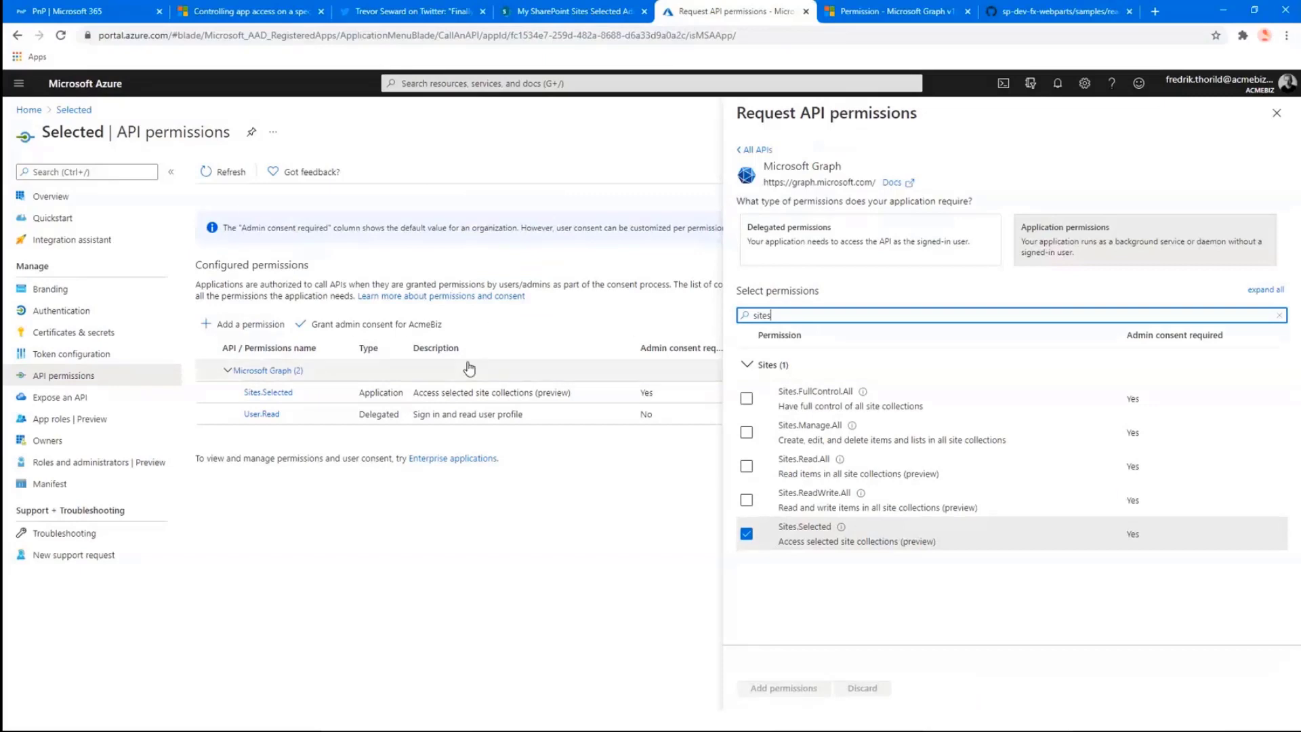
click(252, 12)
Read down to the permission-grant code sample and scroll back to the top
scroll(547, 450, down, 2)
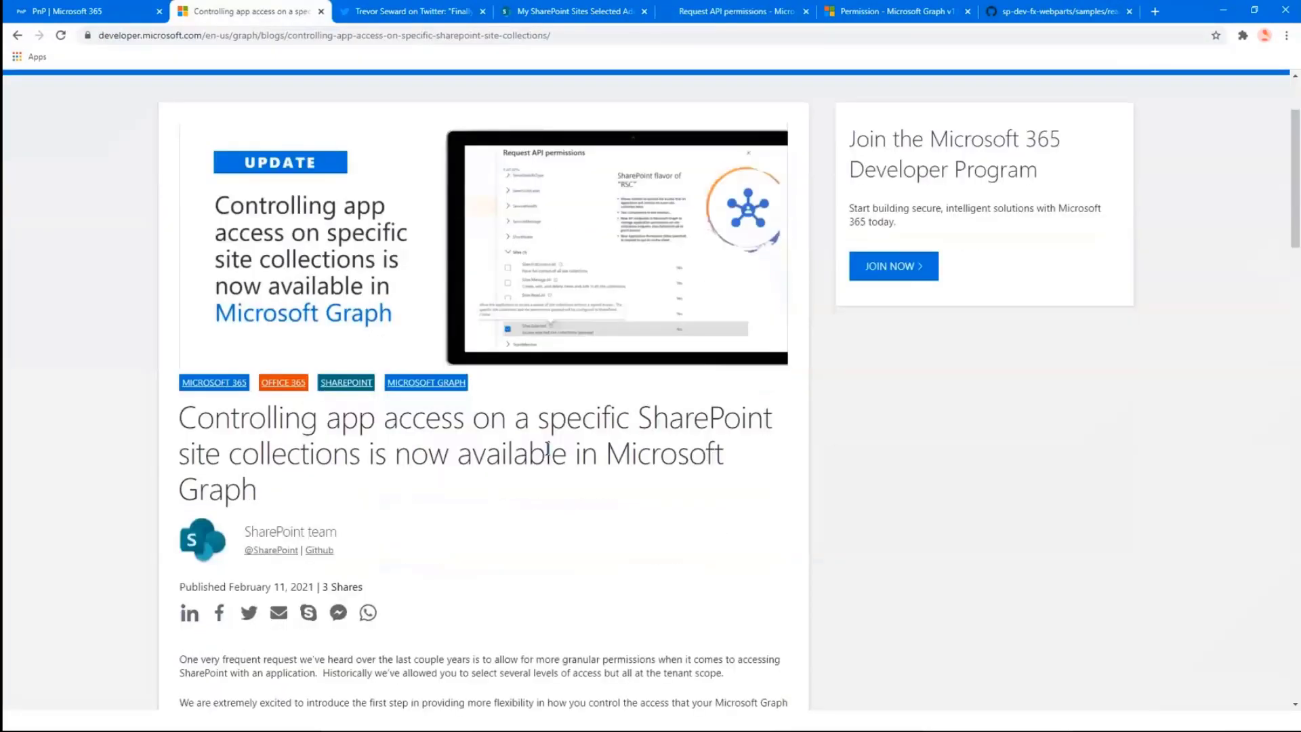
scroll(547, 450, down, 5)
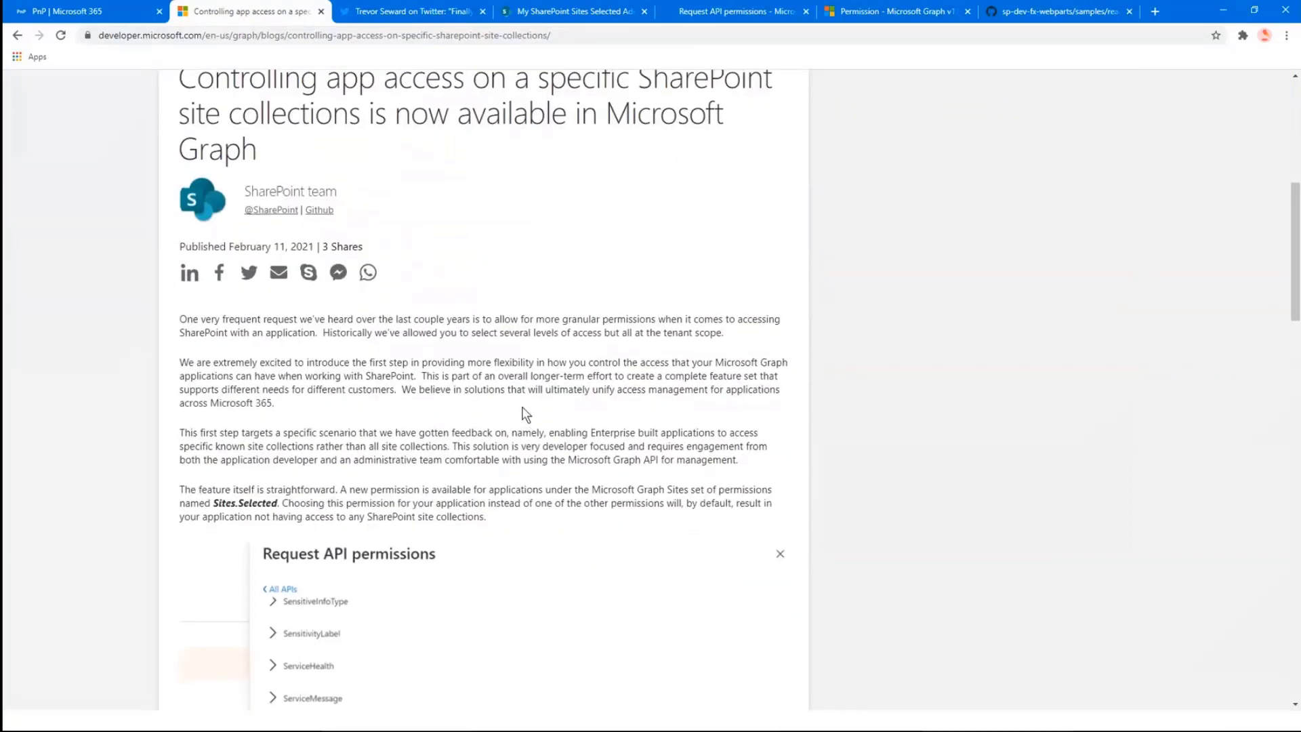
scroll(527, 414, down, 5)
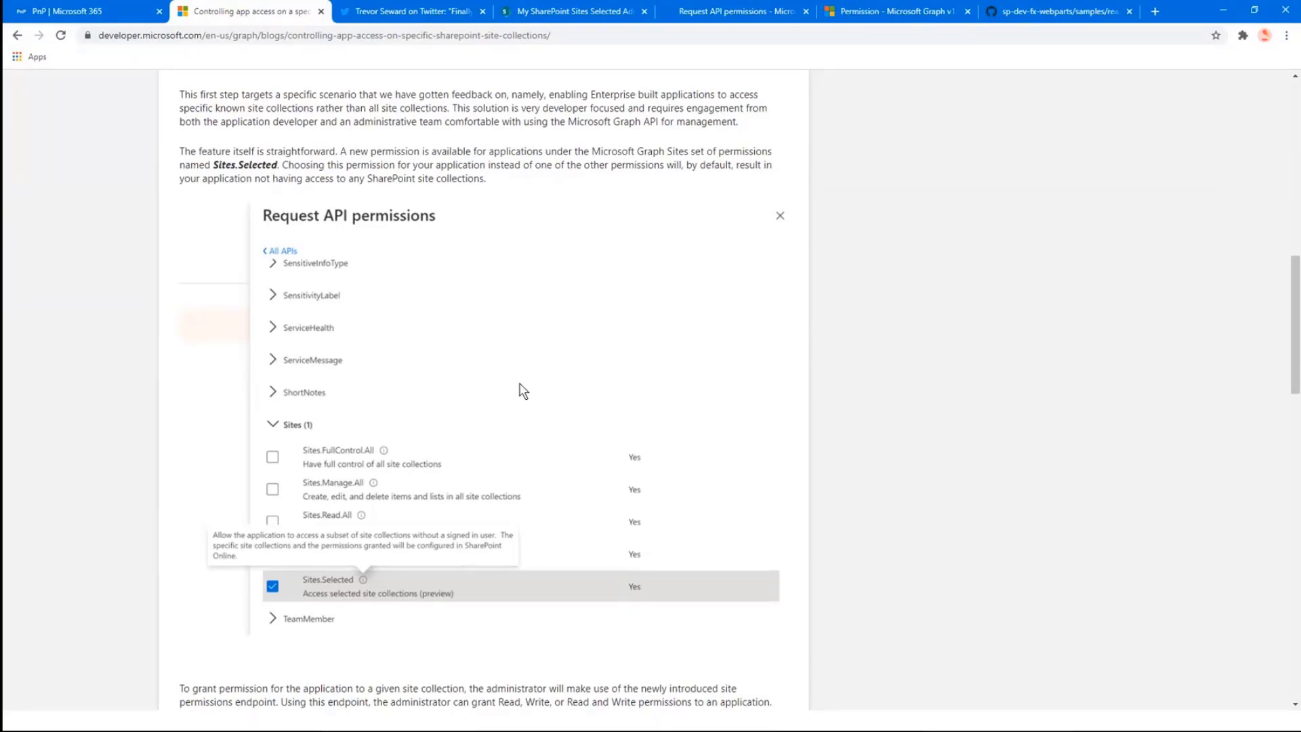
scroll(522, 391, down, 6)
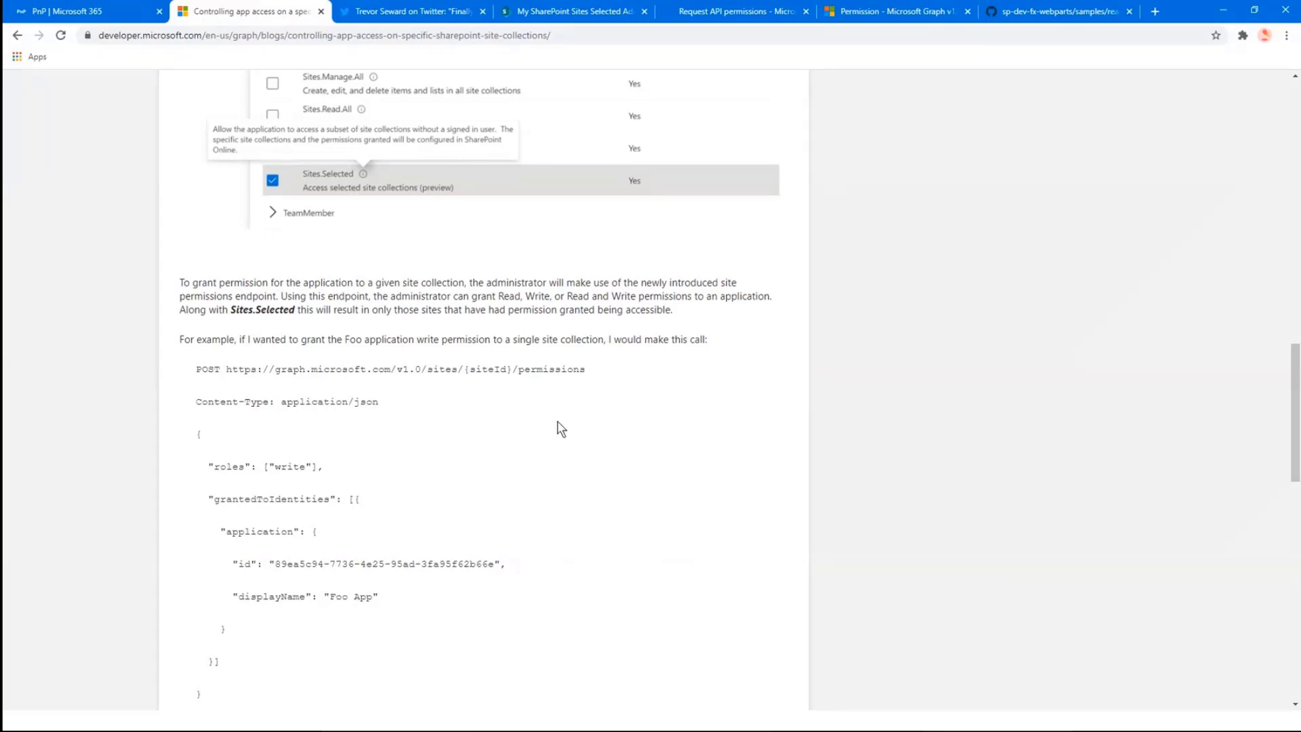
scroll(552, 428, up, 9)
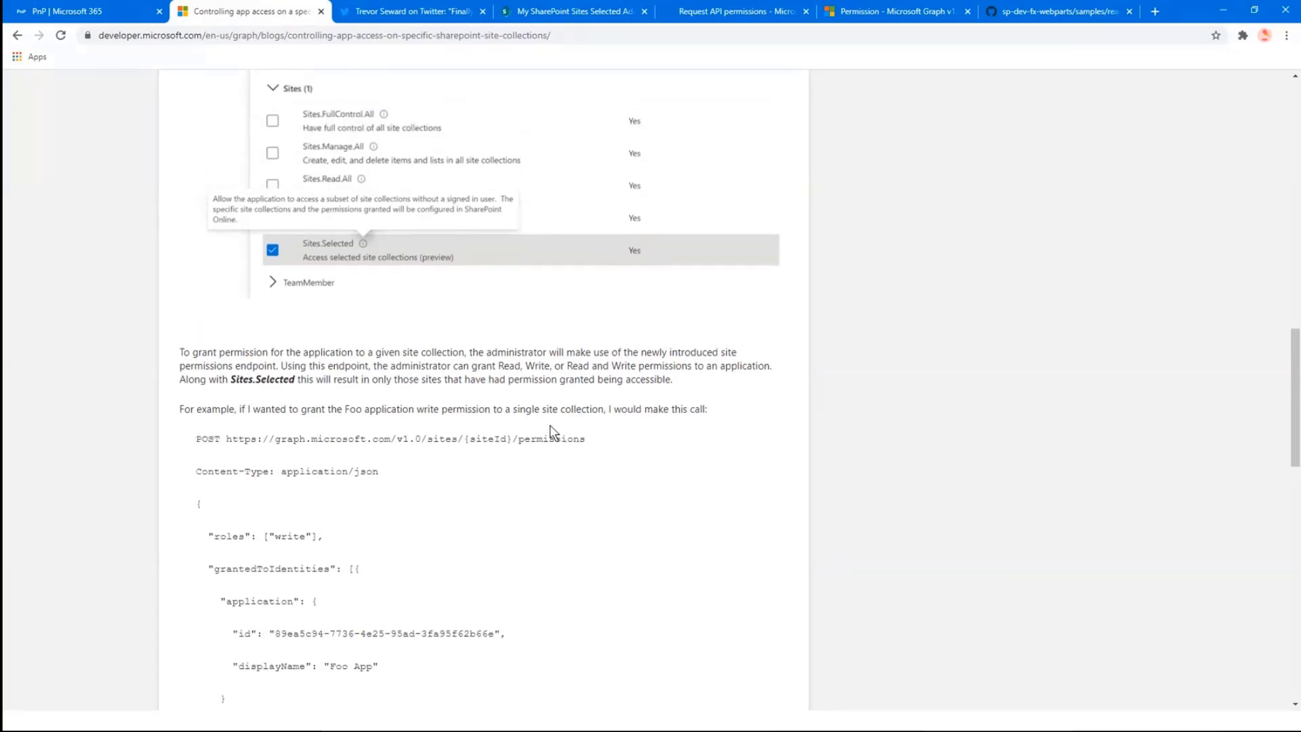
scroll(549, 428, up, 5)
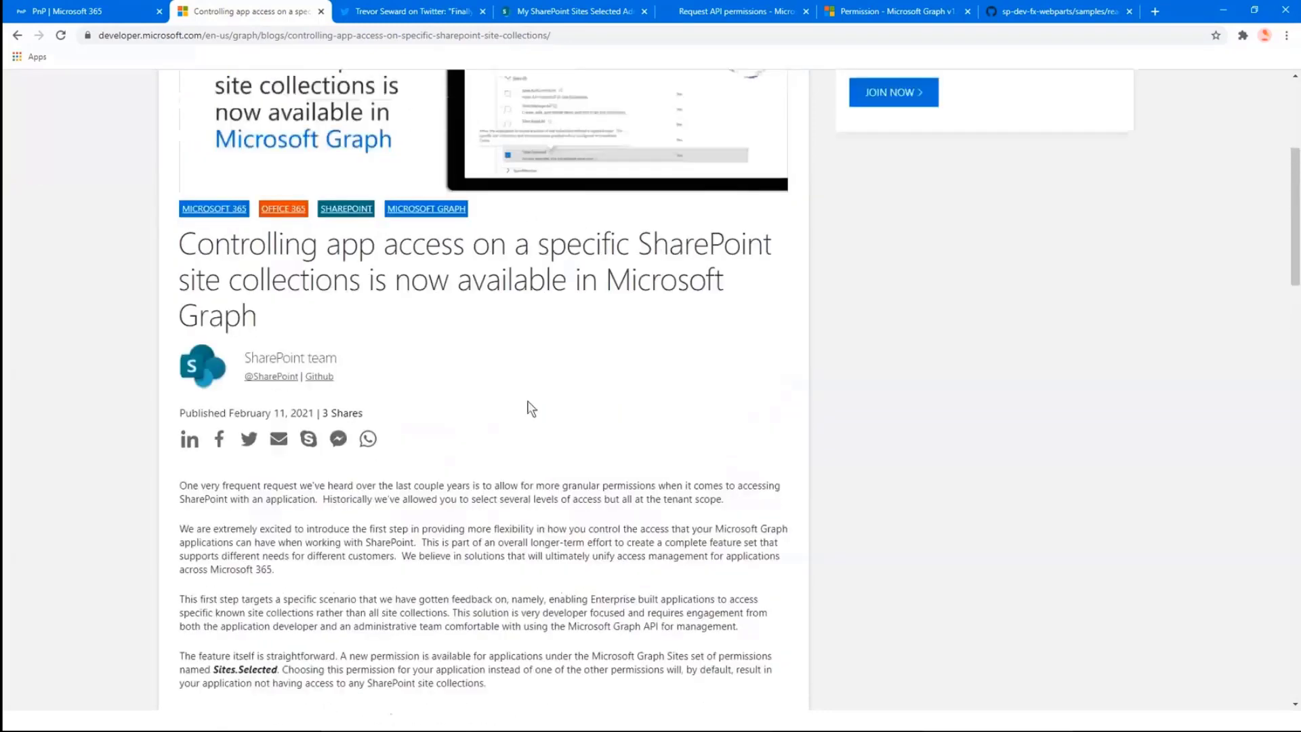
scroll(490, 363, up, 1)
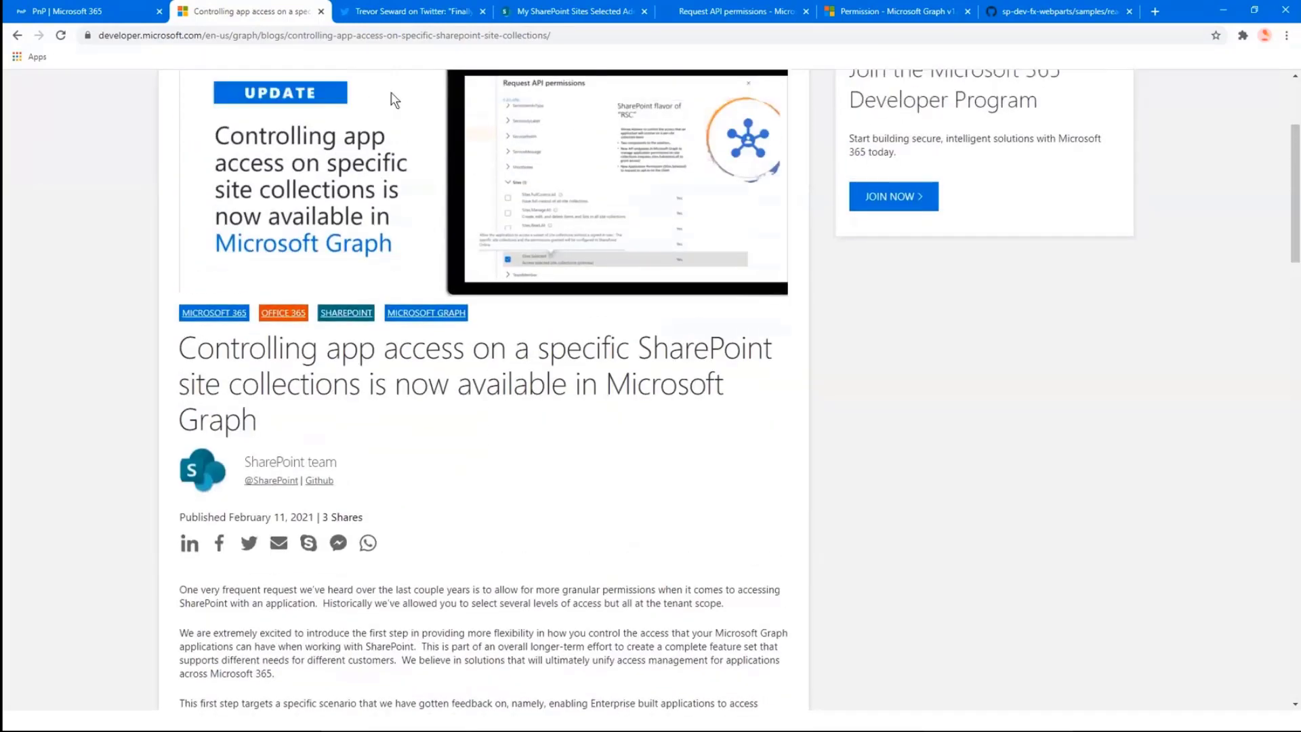
Read the tweet saying Sites.Selected limits Graph API access to specific sites
click(384, 14)
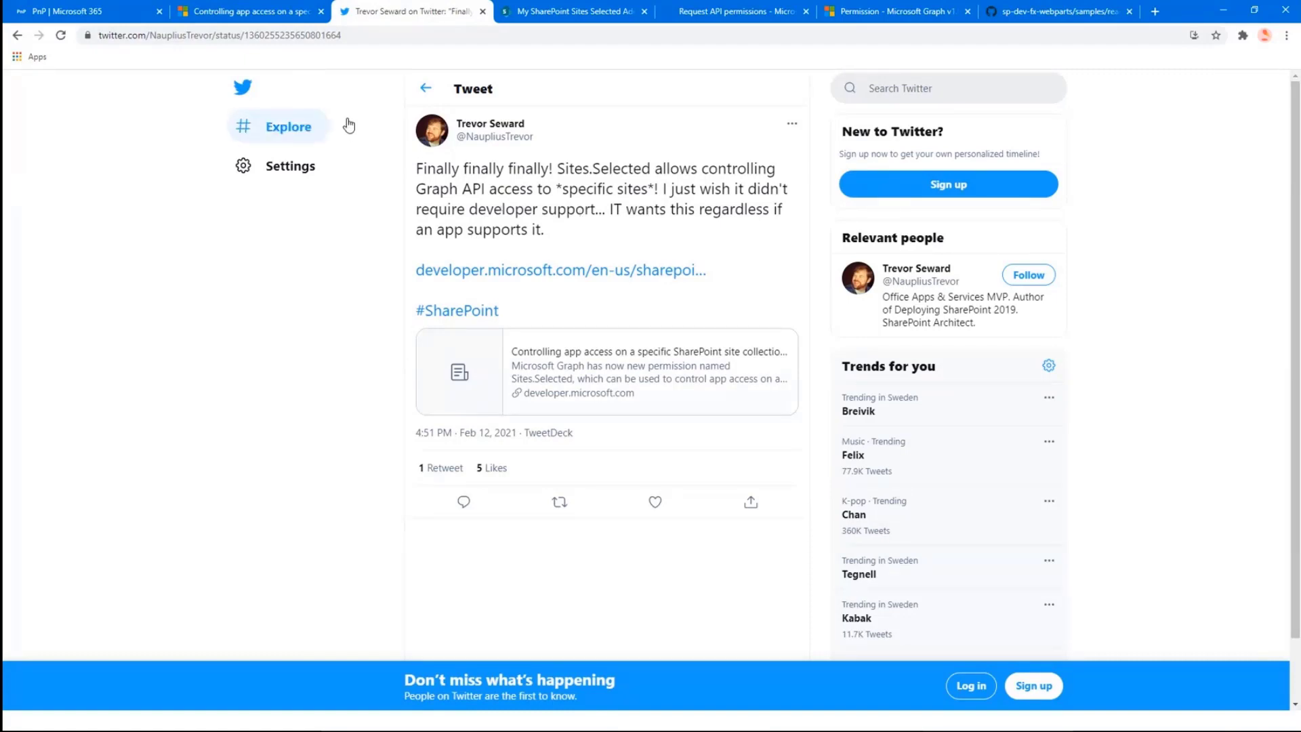
key(alt+Tab)
key(alt+Tab)
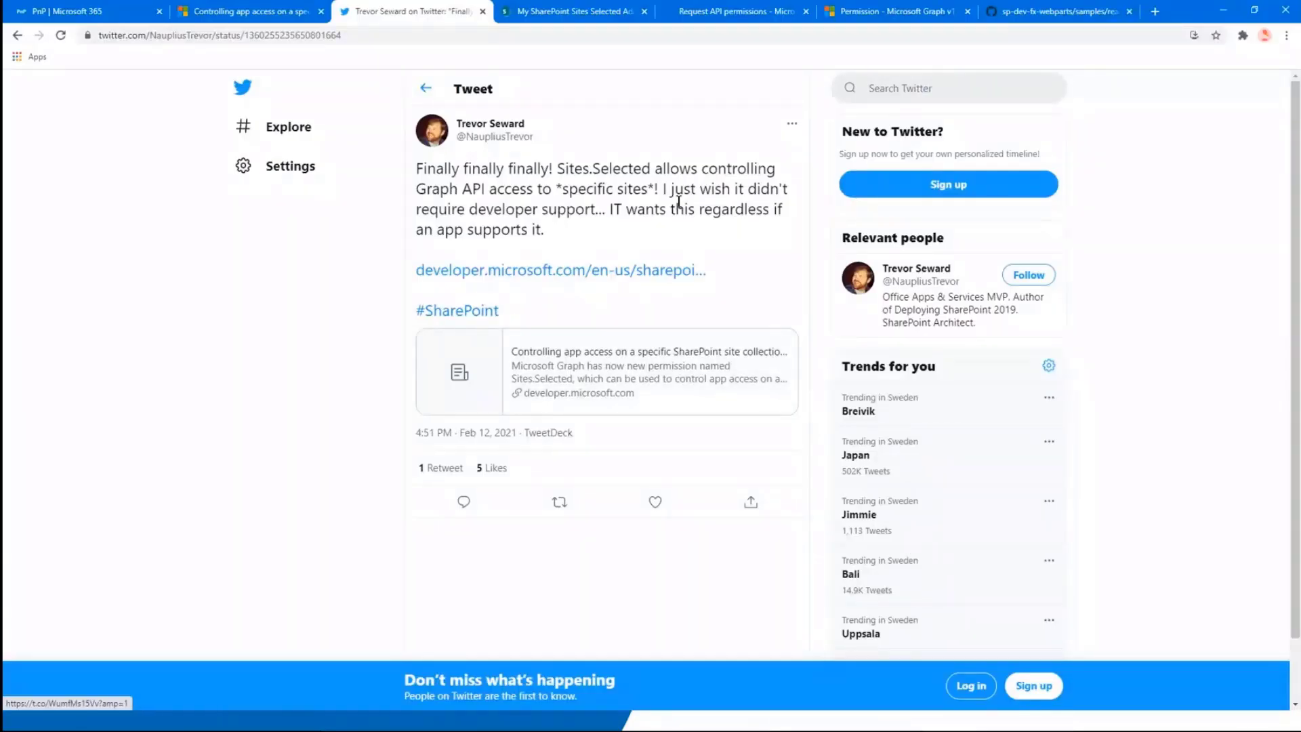
Close the Request API permissions blade to show Sites.Selected and User.Read granted for AcmeBiz
click(712, 13)
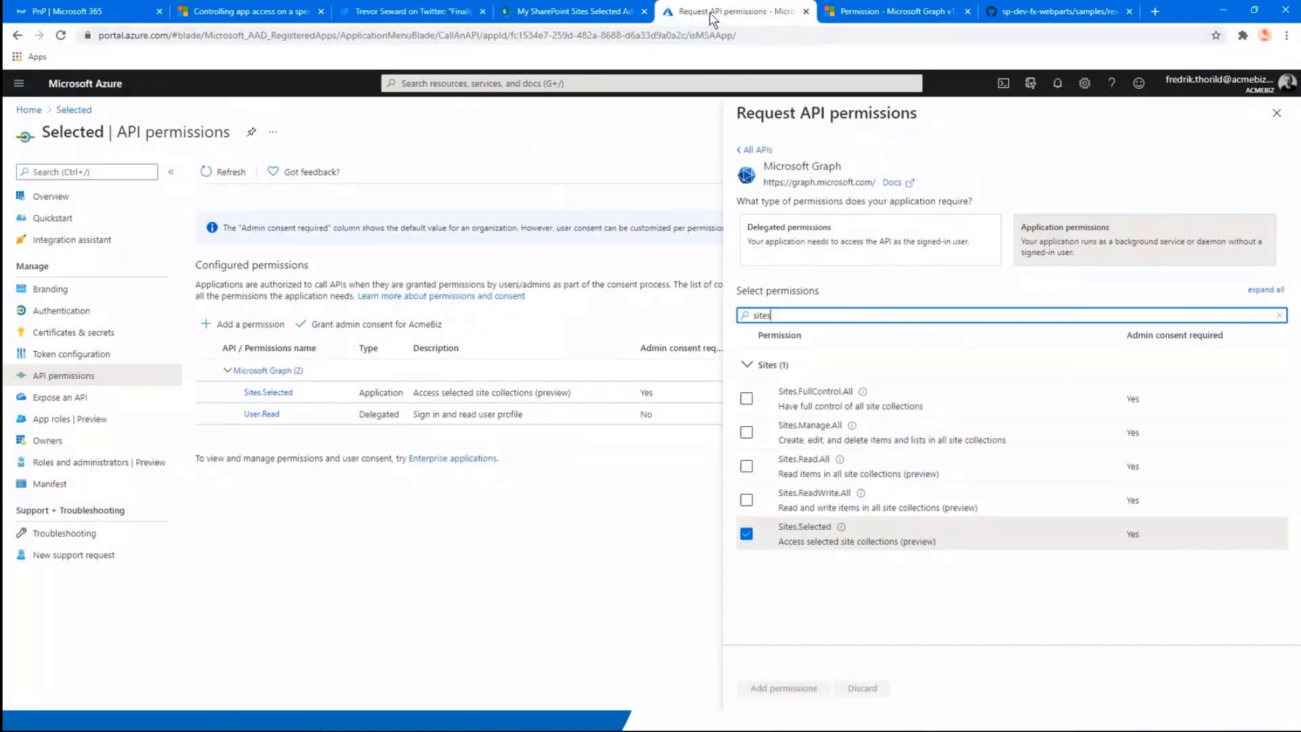
click(1274, 126)
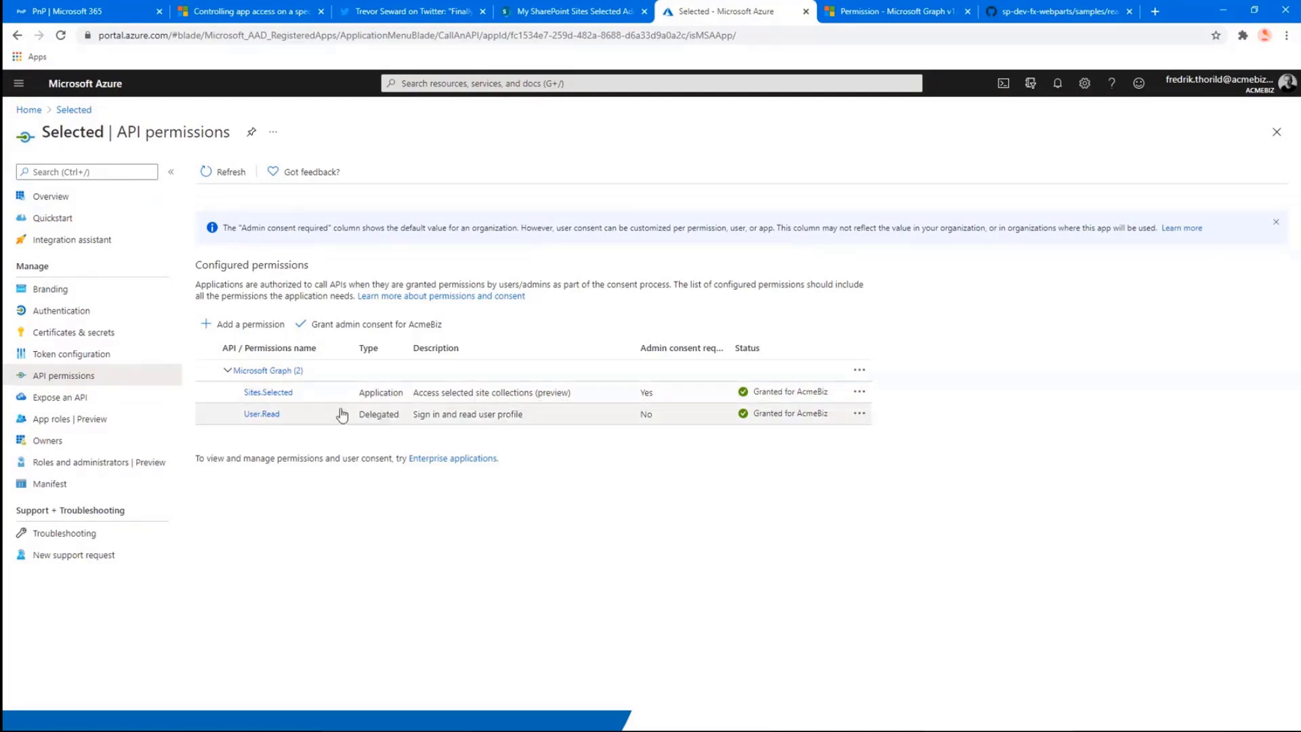
key(alt+Tab)
Debug GraphConsole against the Foo site, confirm httpCode is Forbidden, then stop debugging
key(Escape)
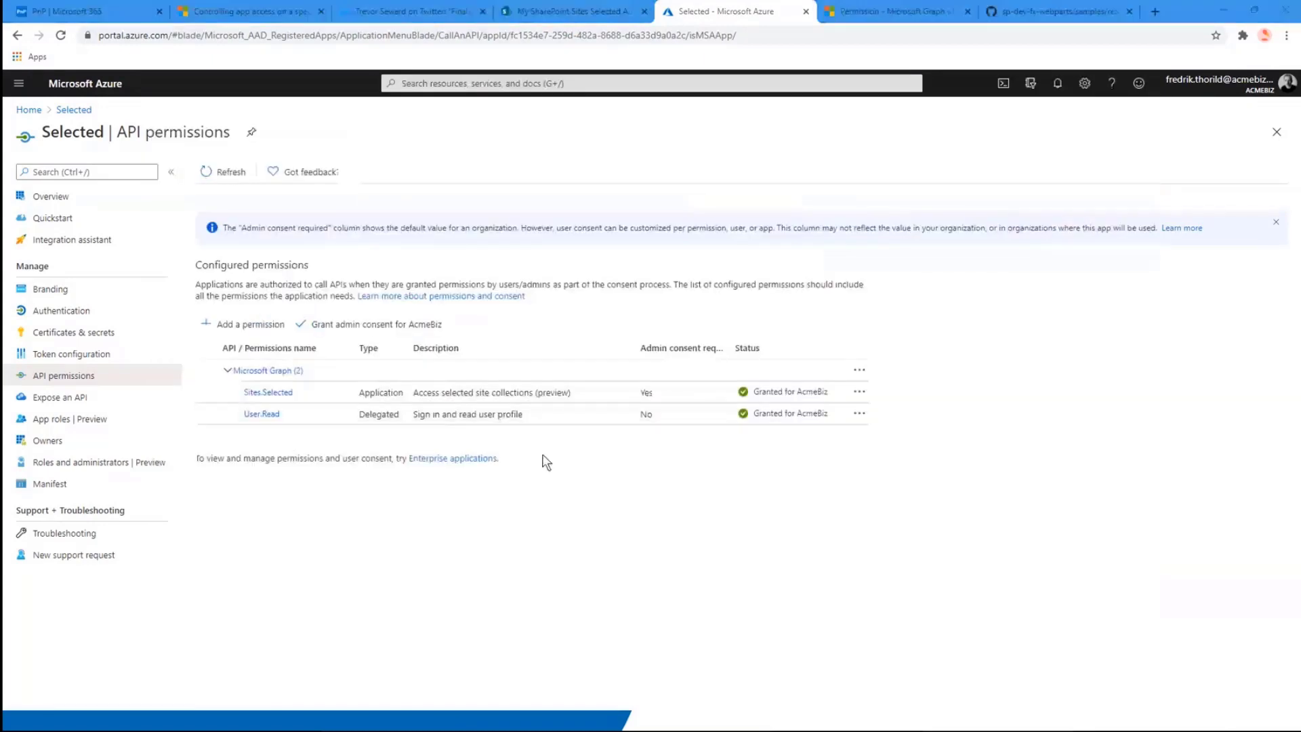
key(alt+Tab)
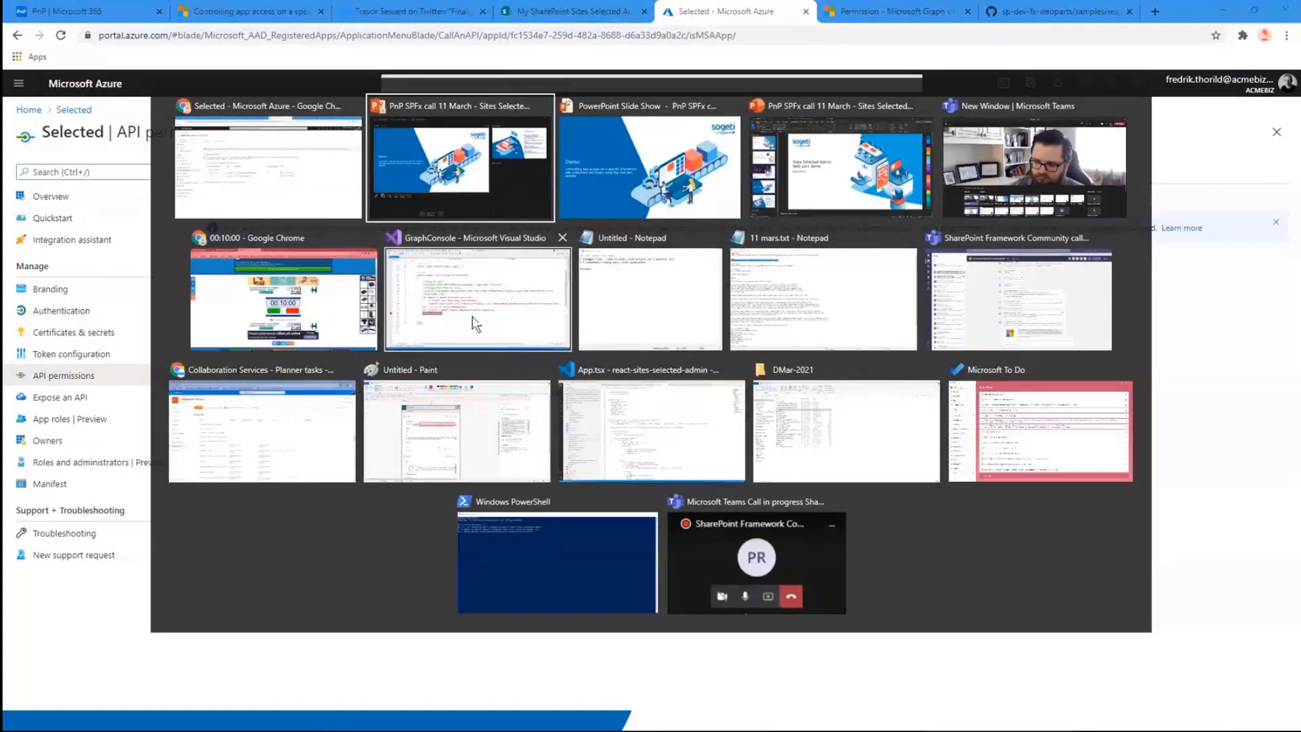
click(538, 344)
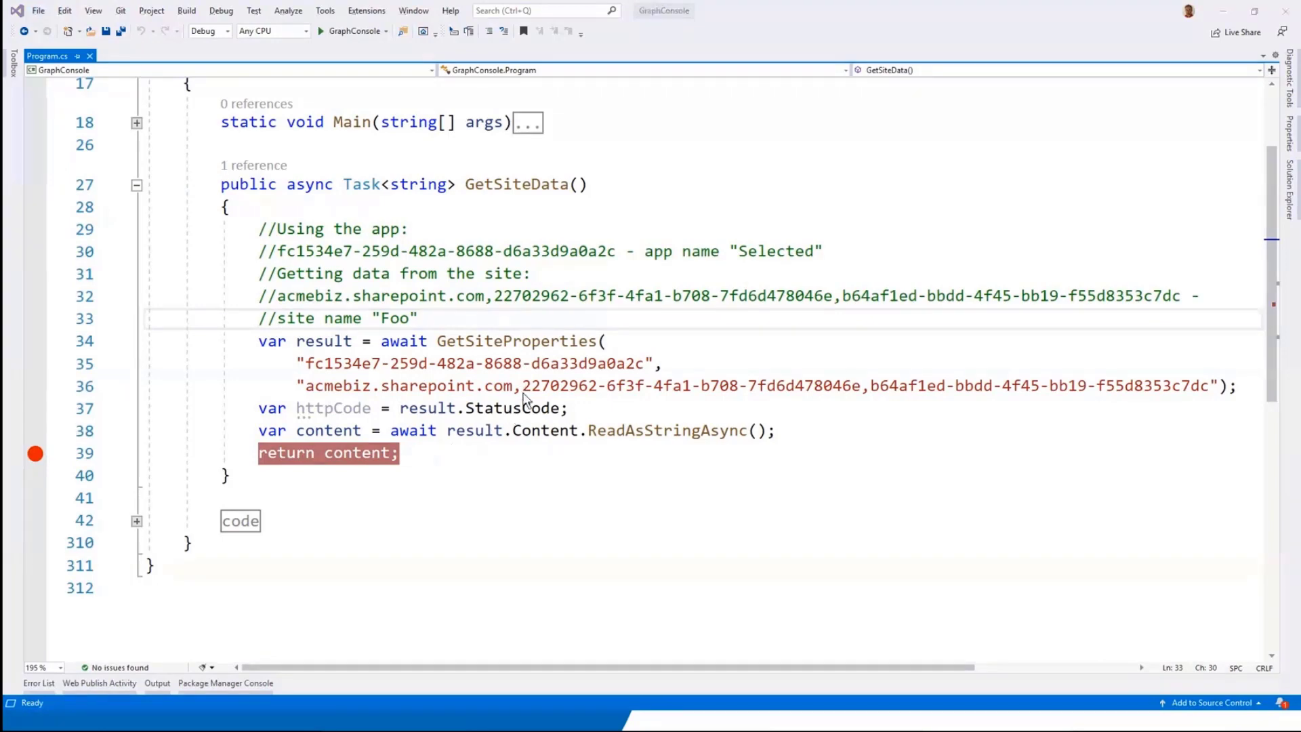
key(alt+Tab)
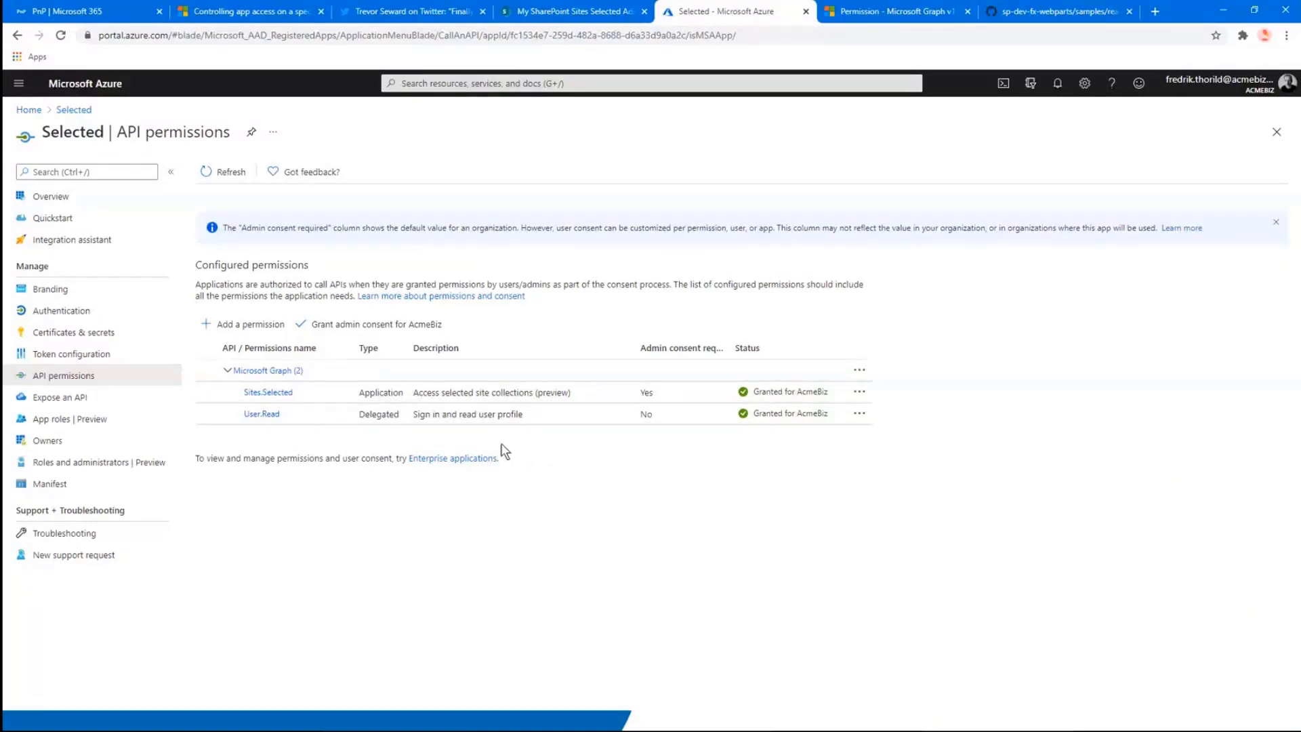
key(alt+Tab)
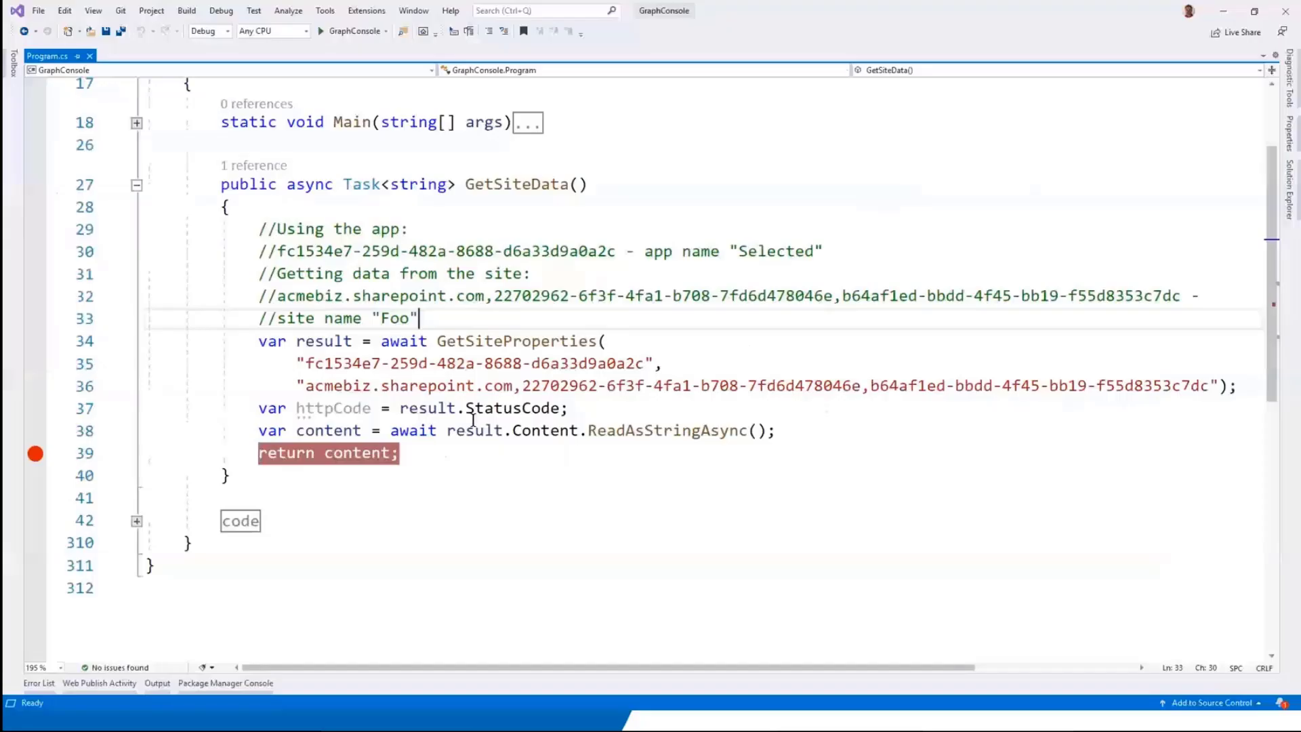
key(F5)
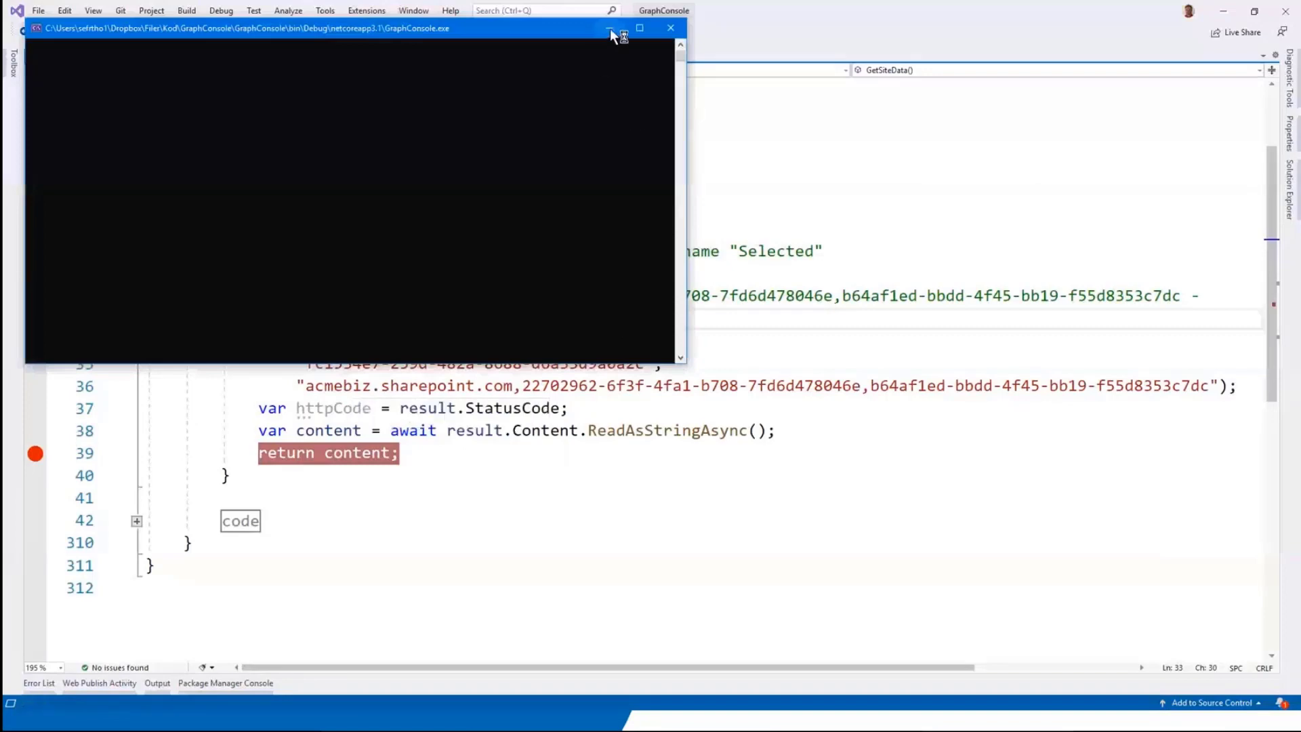
click(618, 33)
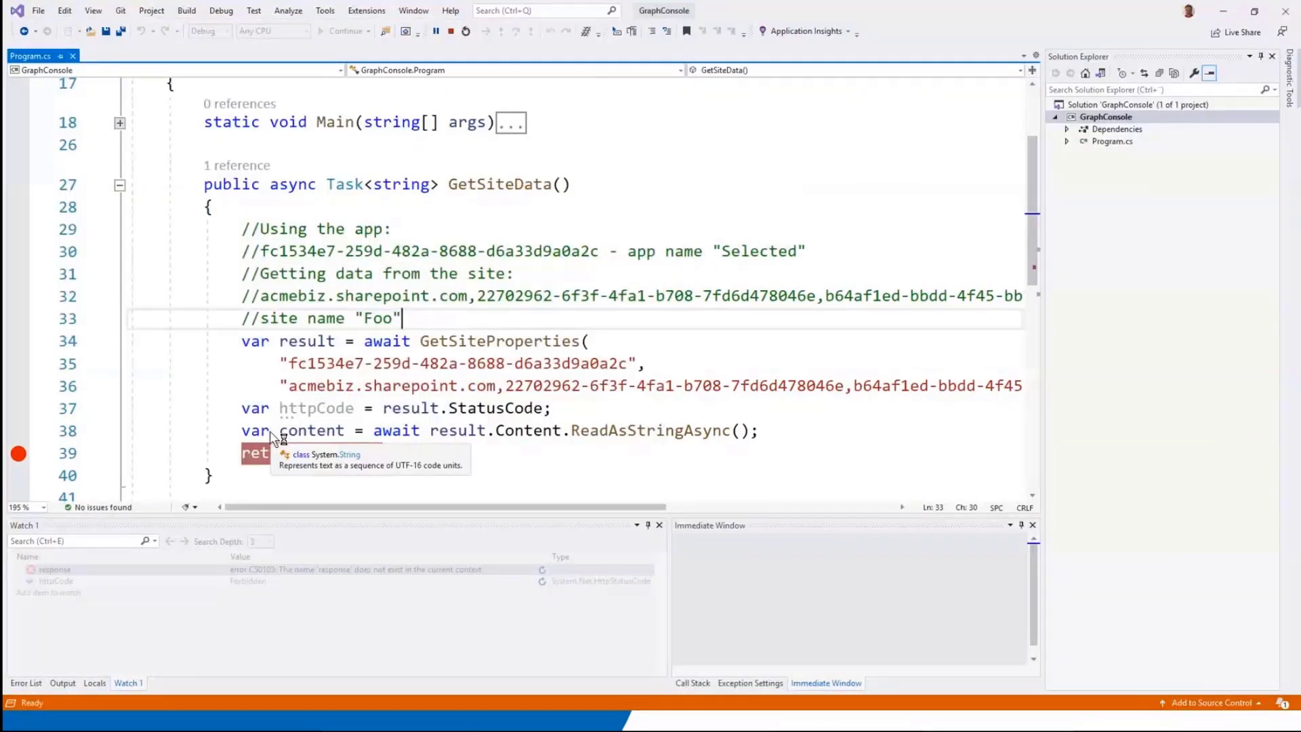
mouse_move(304, 405)
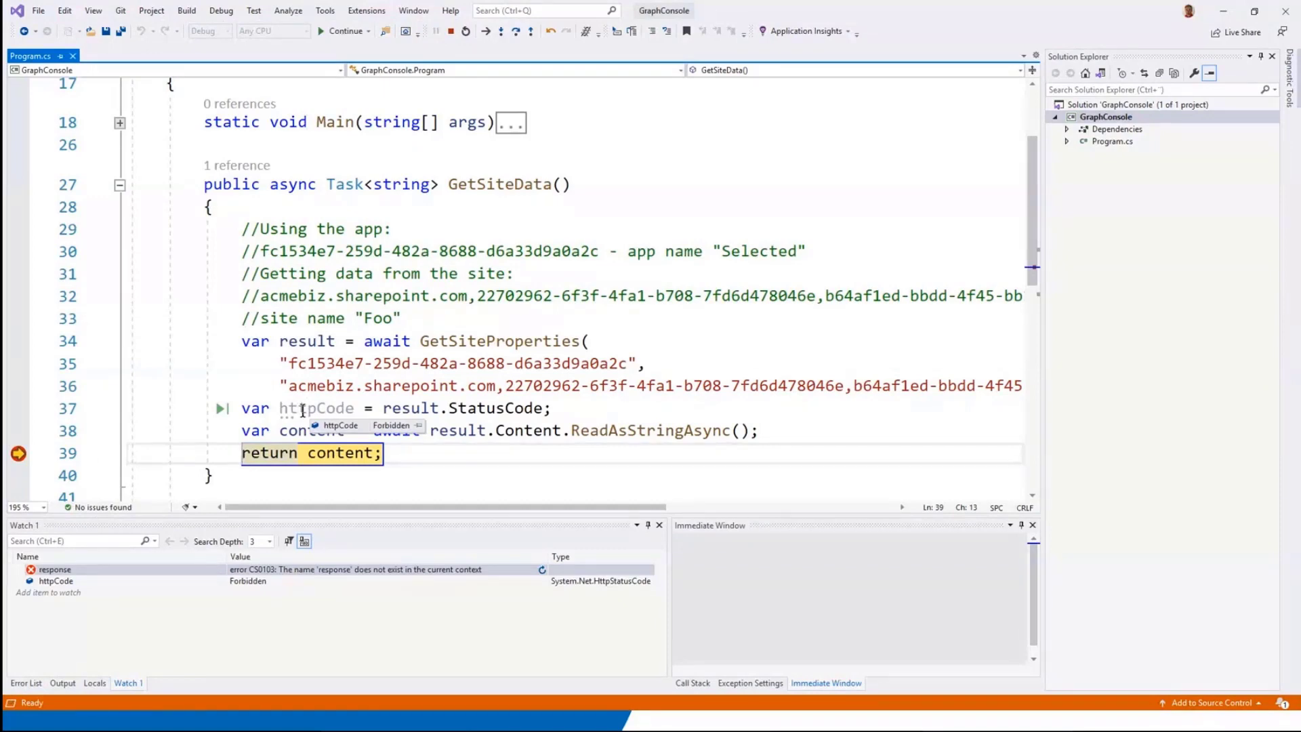
click(450, 31)
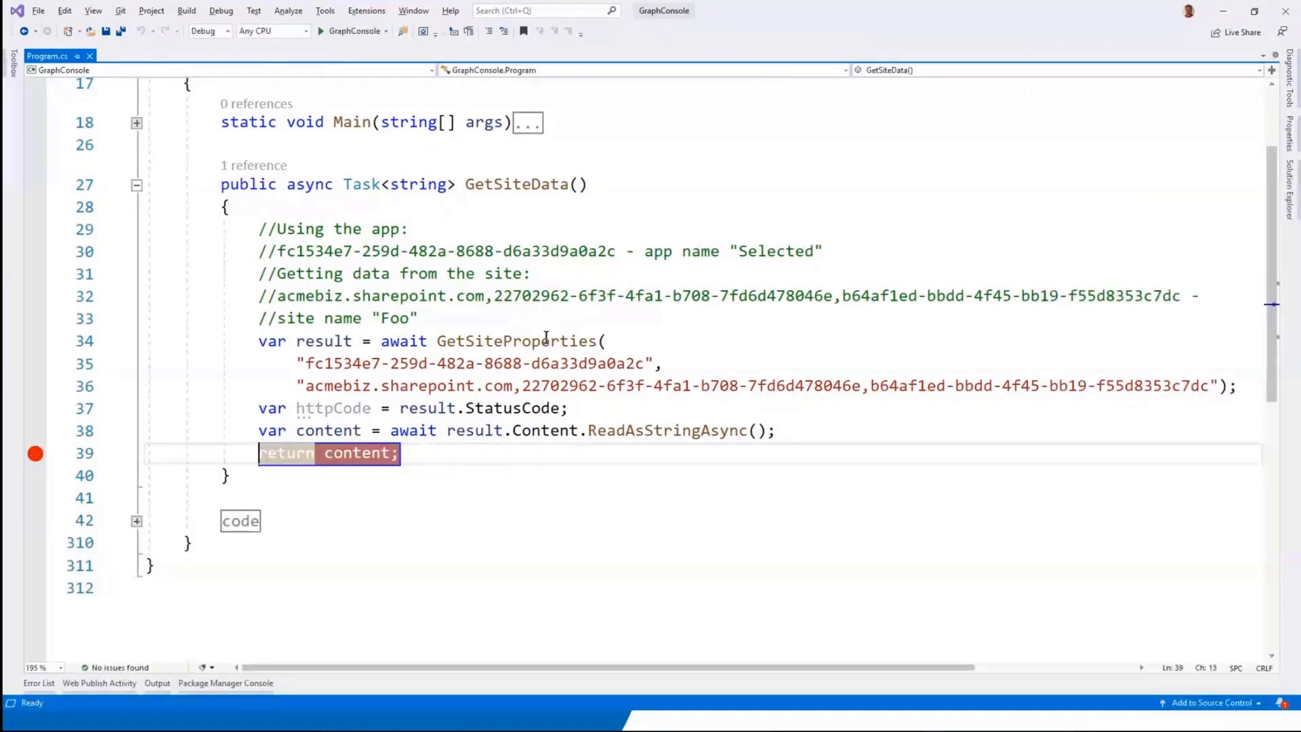
key(alt+Tab)
key(alt+Tab)
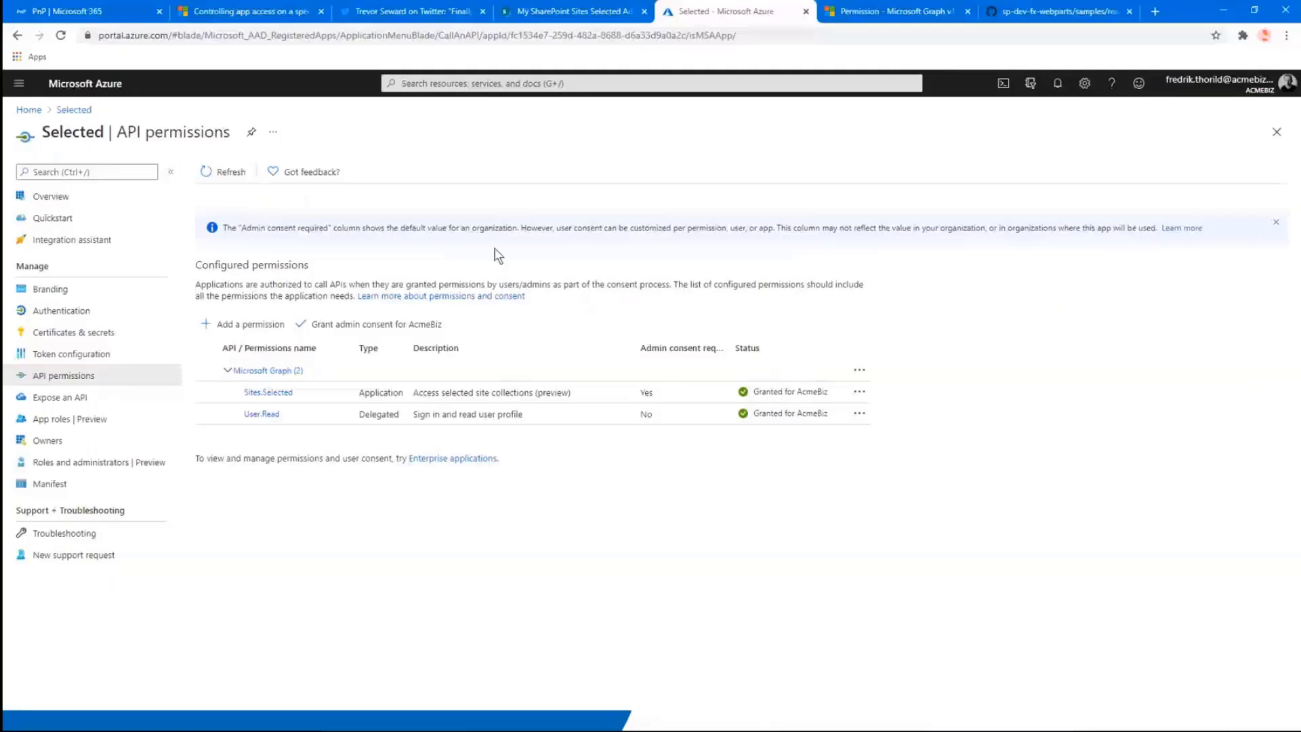
Show the Add/Remove sites to Apps tab listing Selected, WF App, GroupCreator and SPRestSample
click(563, 13)
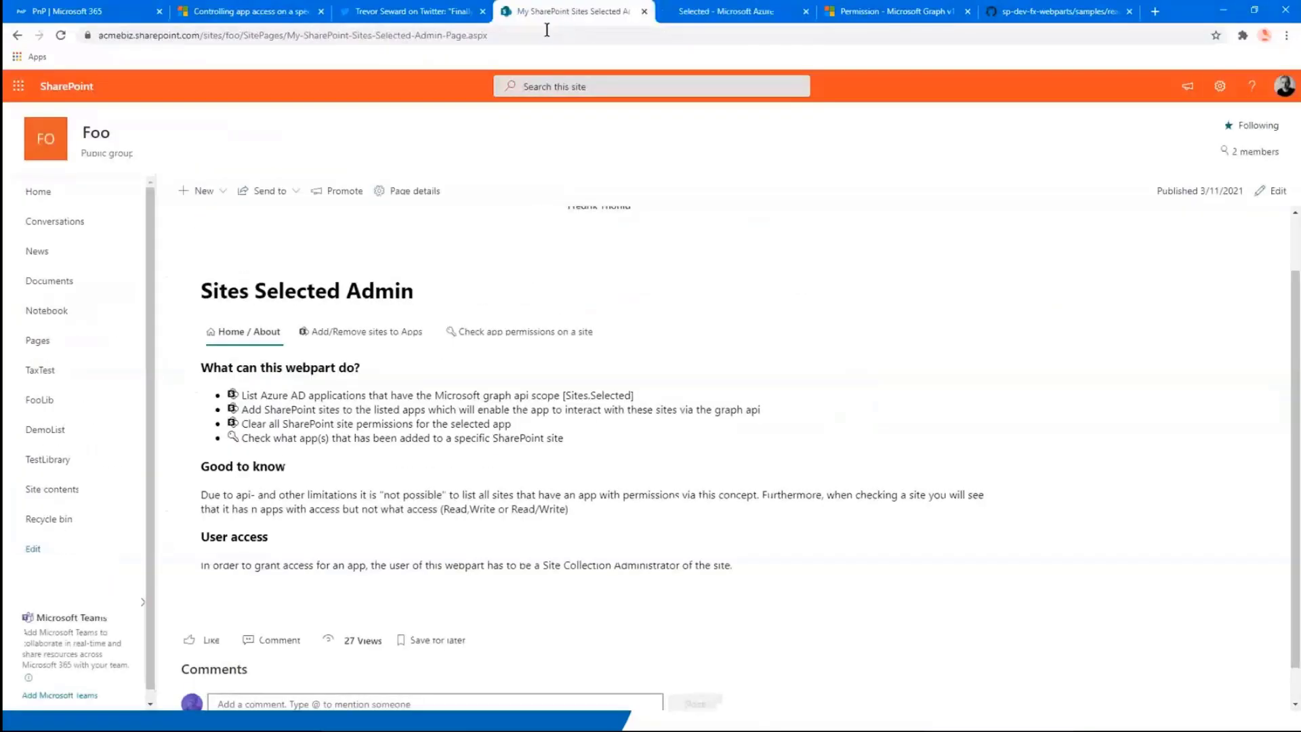
scroll(528, 319, down, 1)
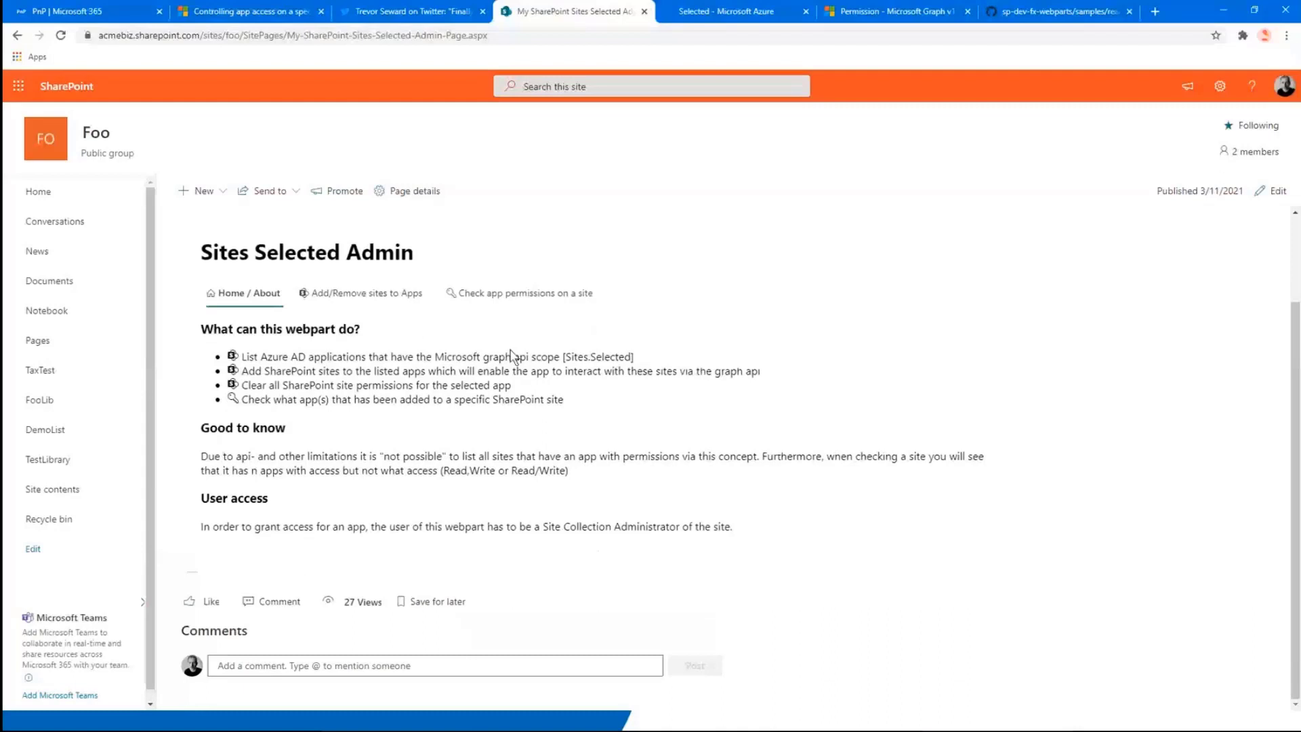
click(342, 297)
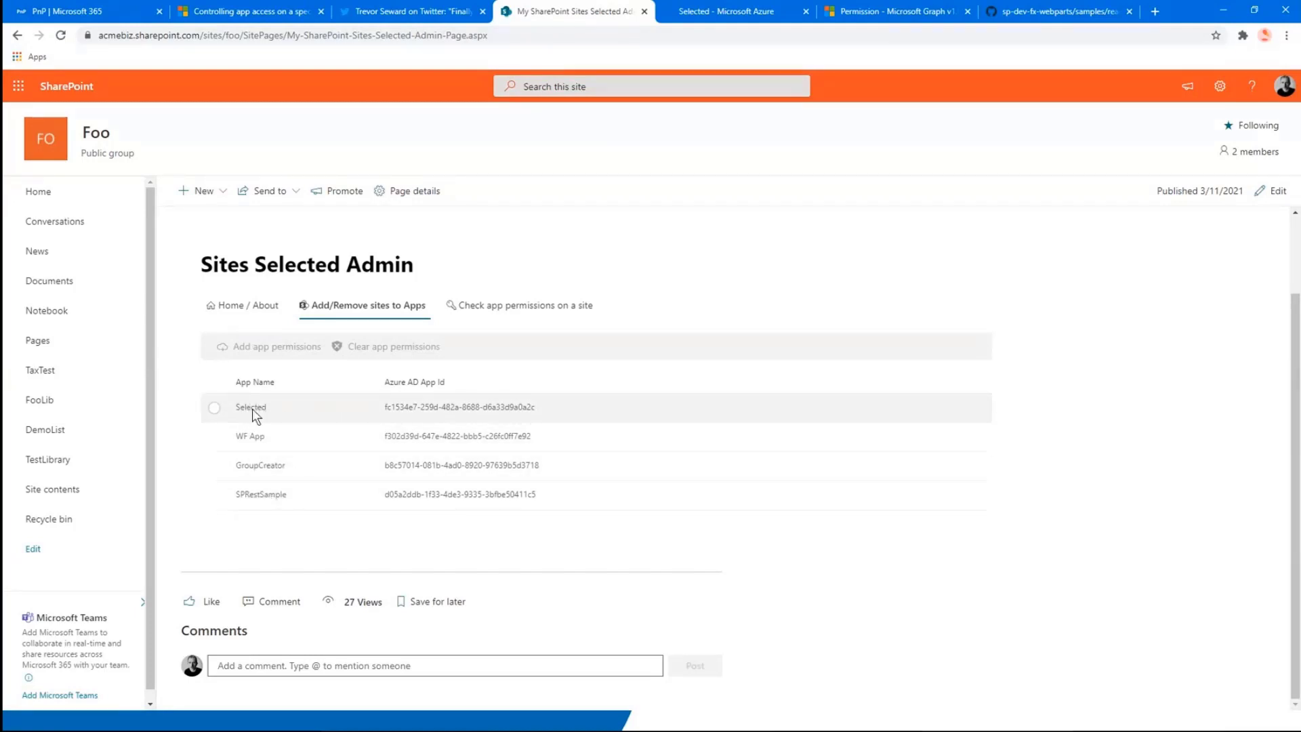
Grant the Selected app Read permission on the pasted foo site URL
click(215, 408)
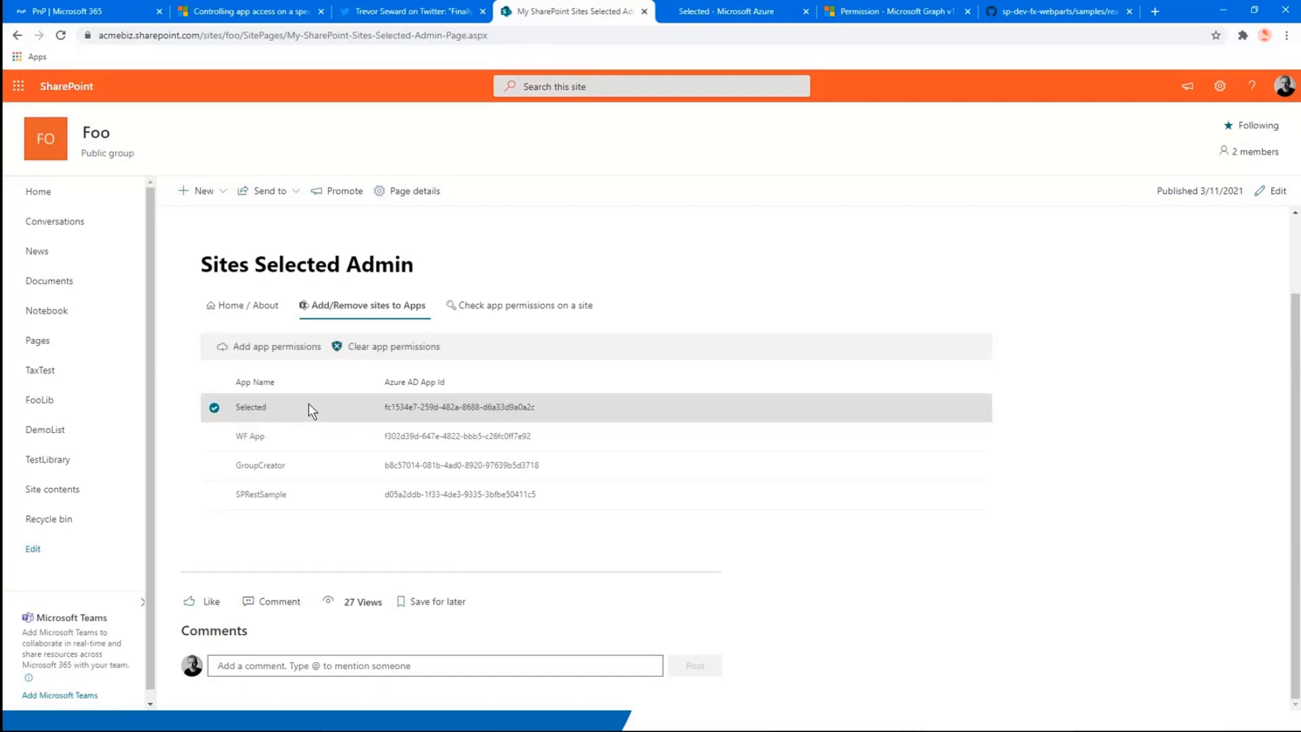
click(268, 350)
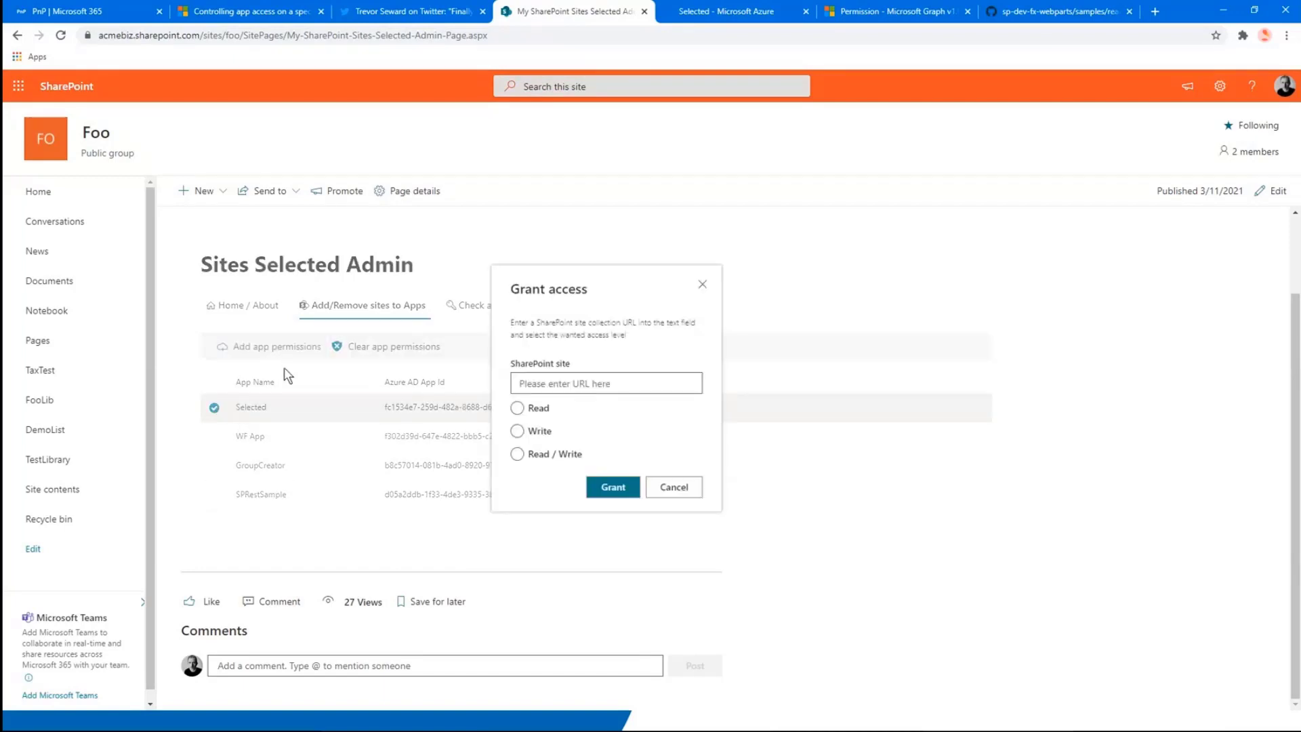
drag(232, 35, 79, 49)
key(ctrl+c)
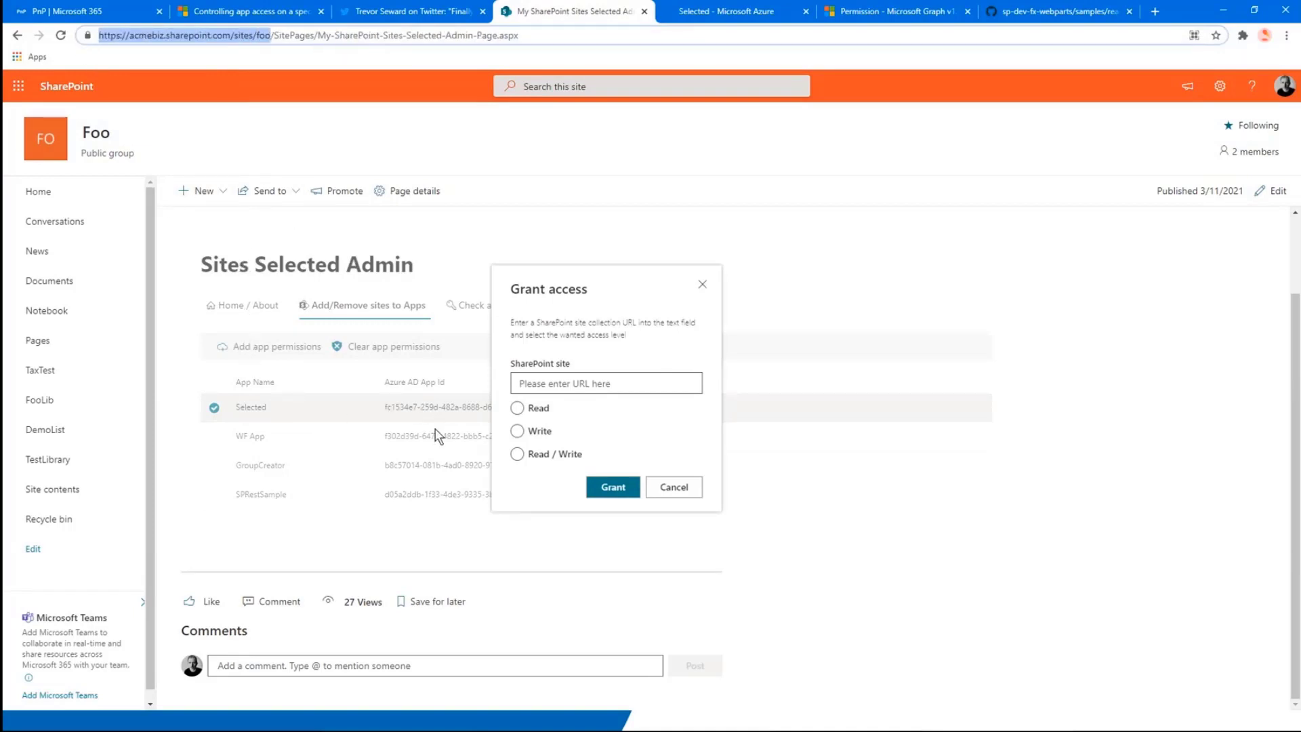
click(542, 385)
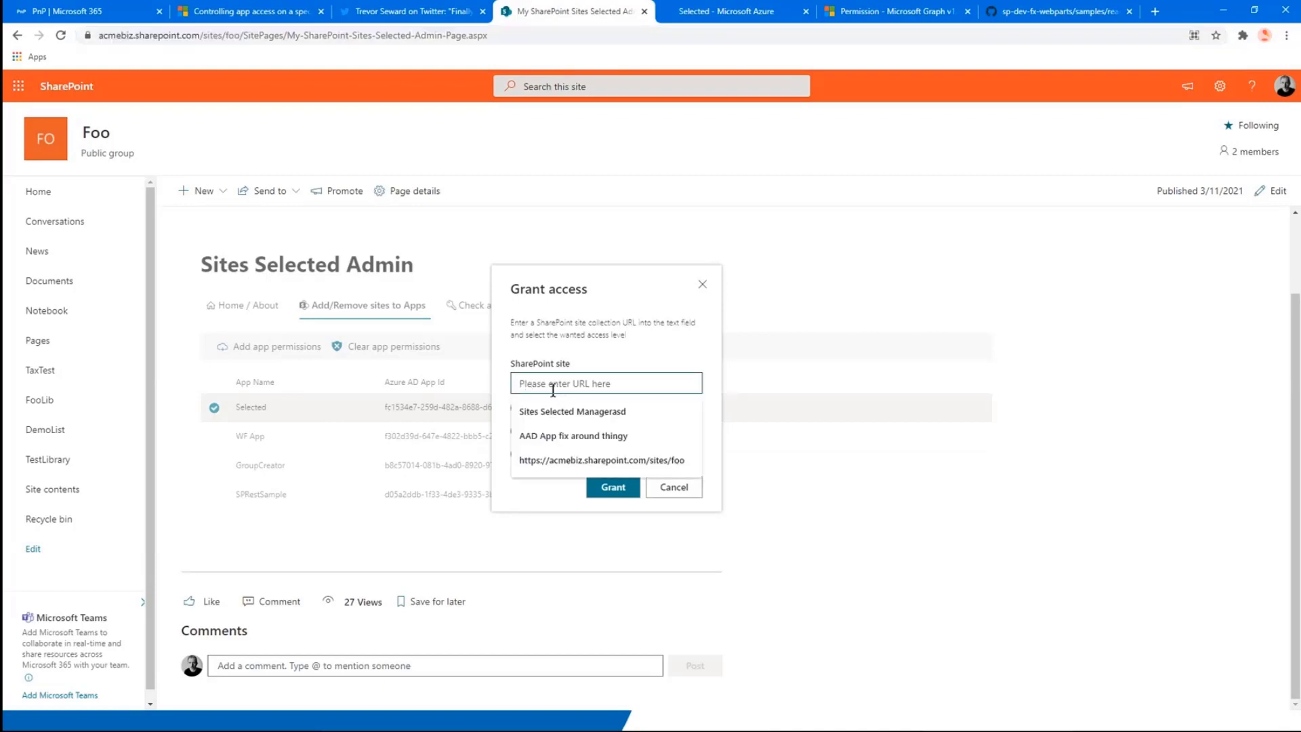
key(ctrl+v)
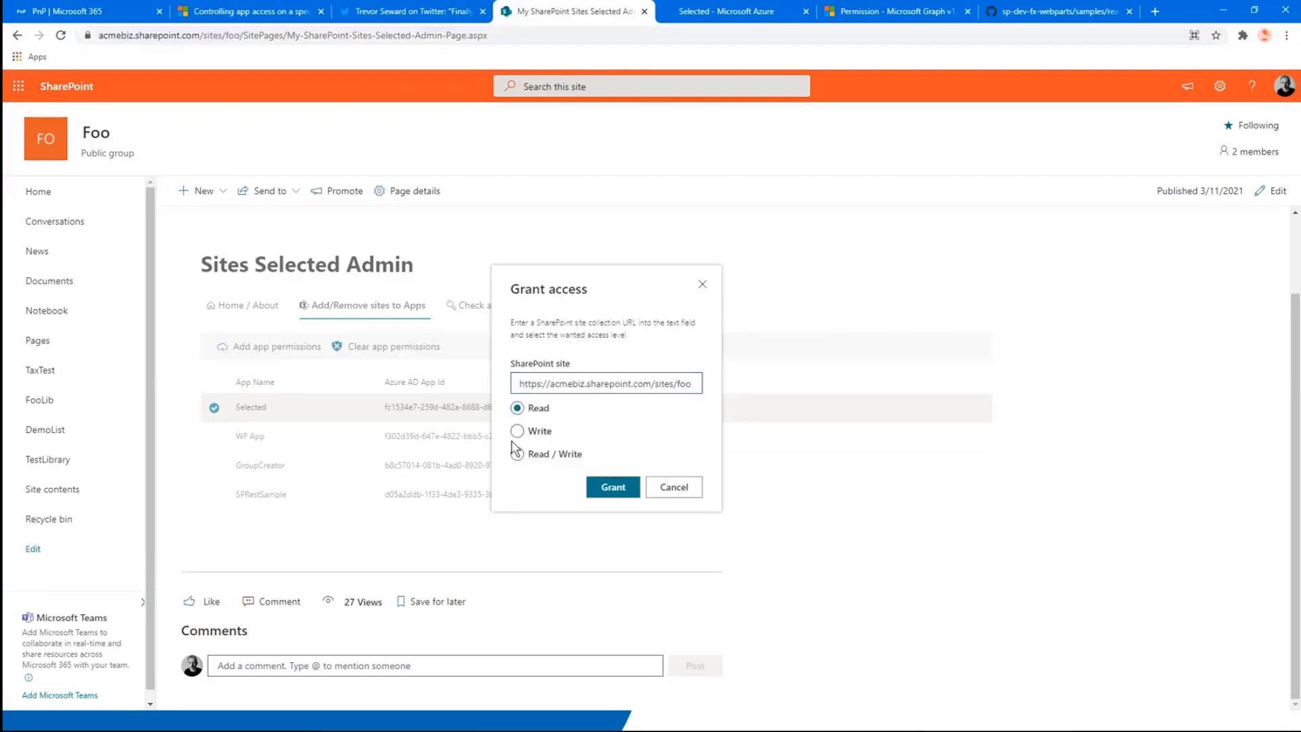
click(611, 489)
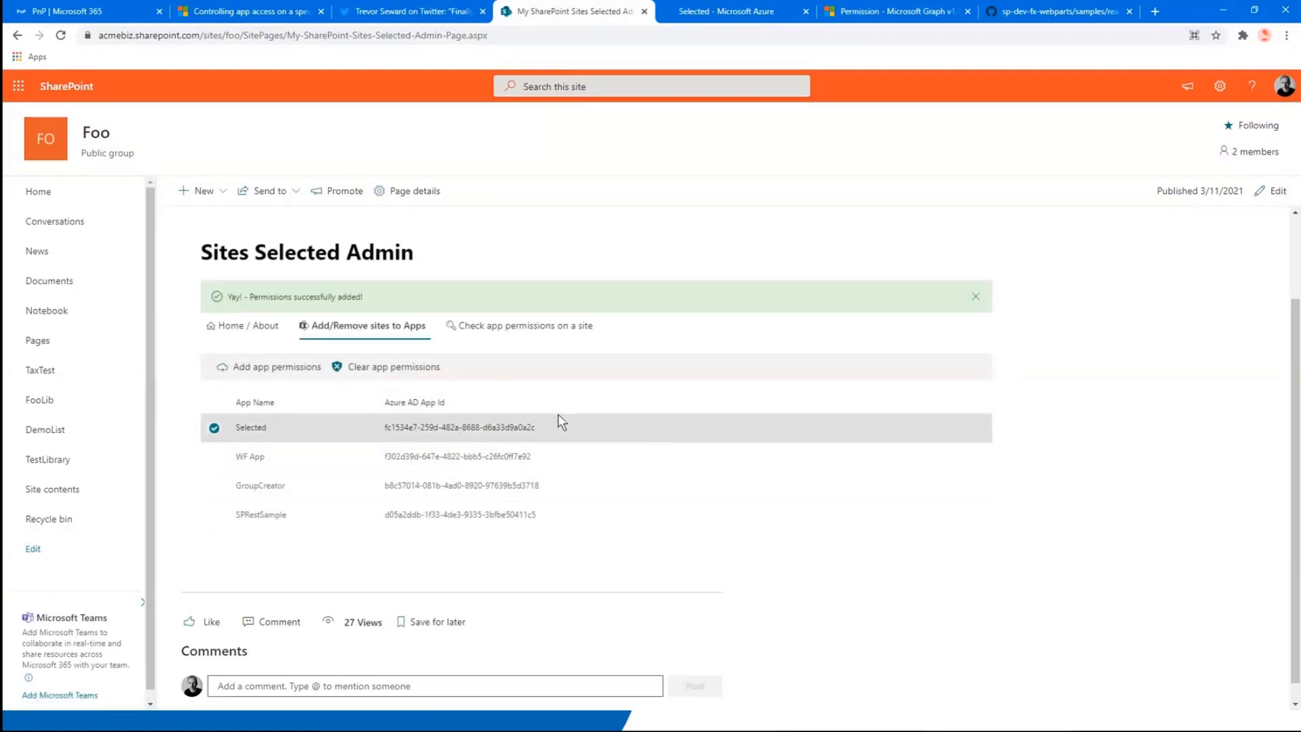
key(alt+Tab)
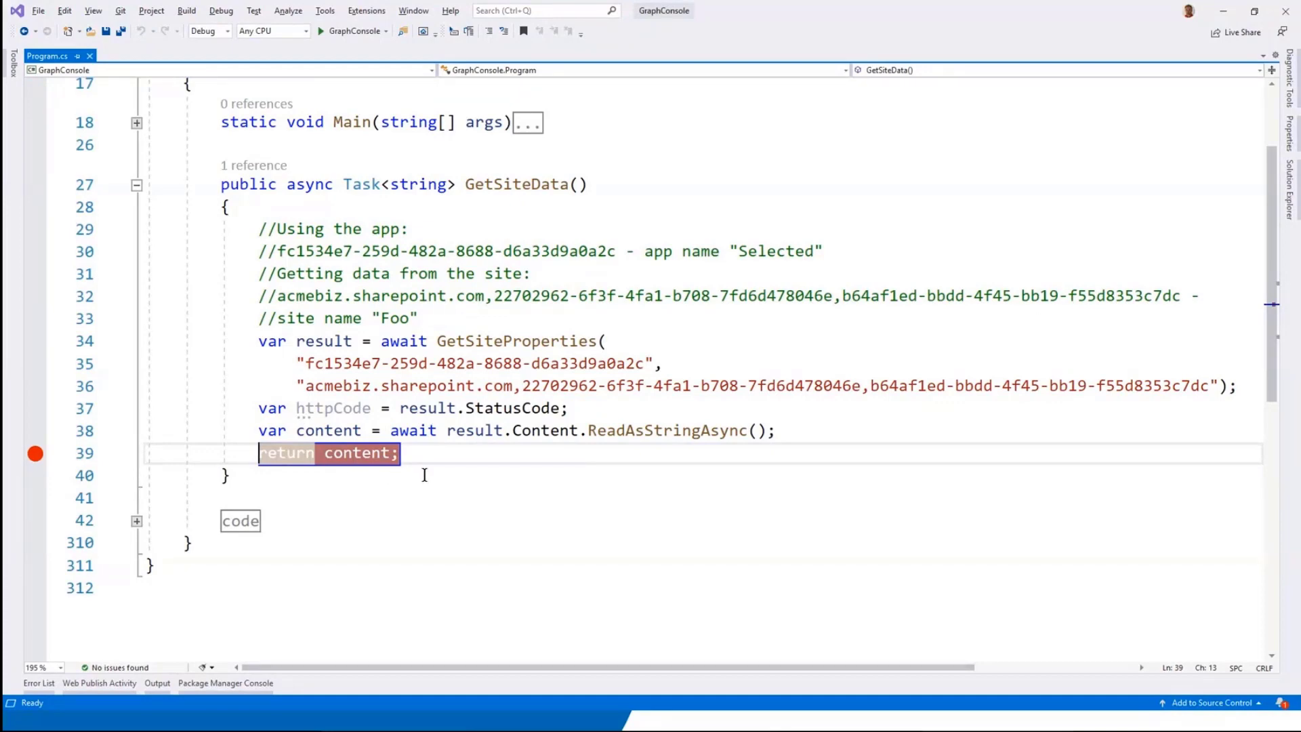
Rerun GraphConsole and confirm httpCode at line 39 is now 200 OK
key(F5)
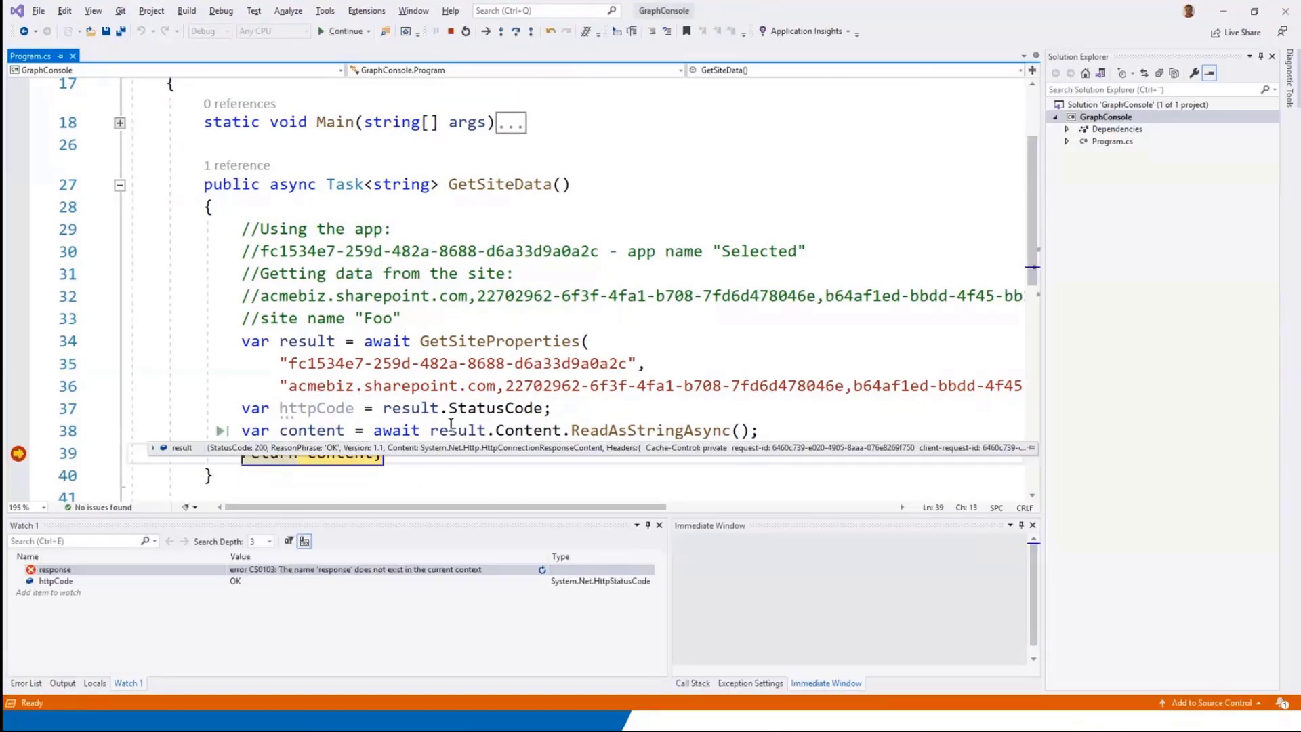
mouse_move(303, 405)
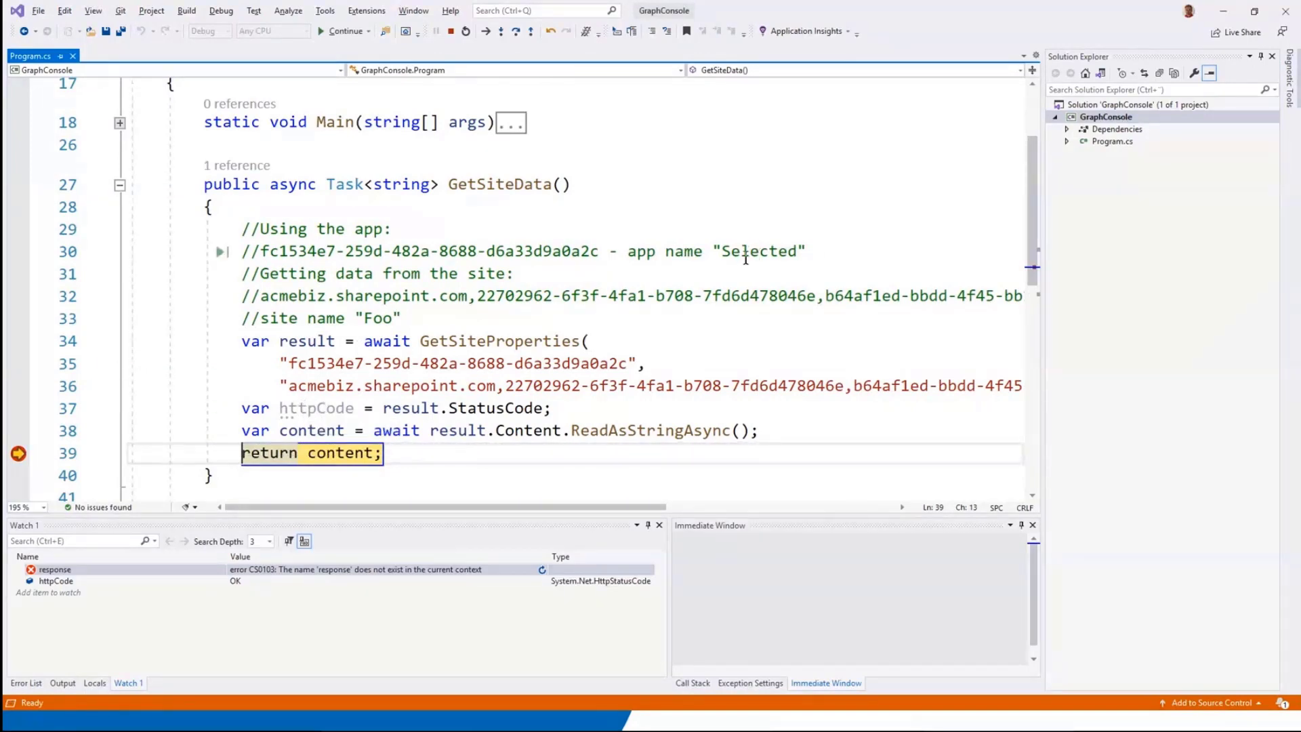
click(451, 31)
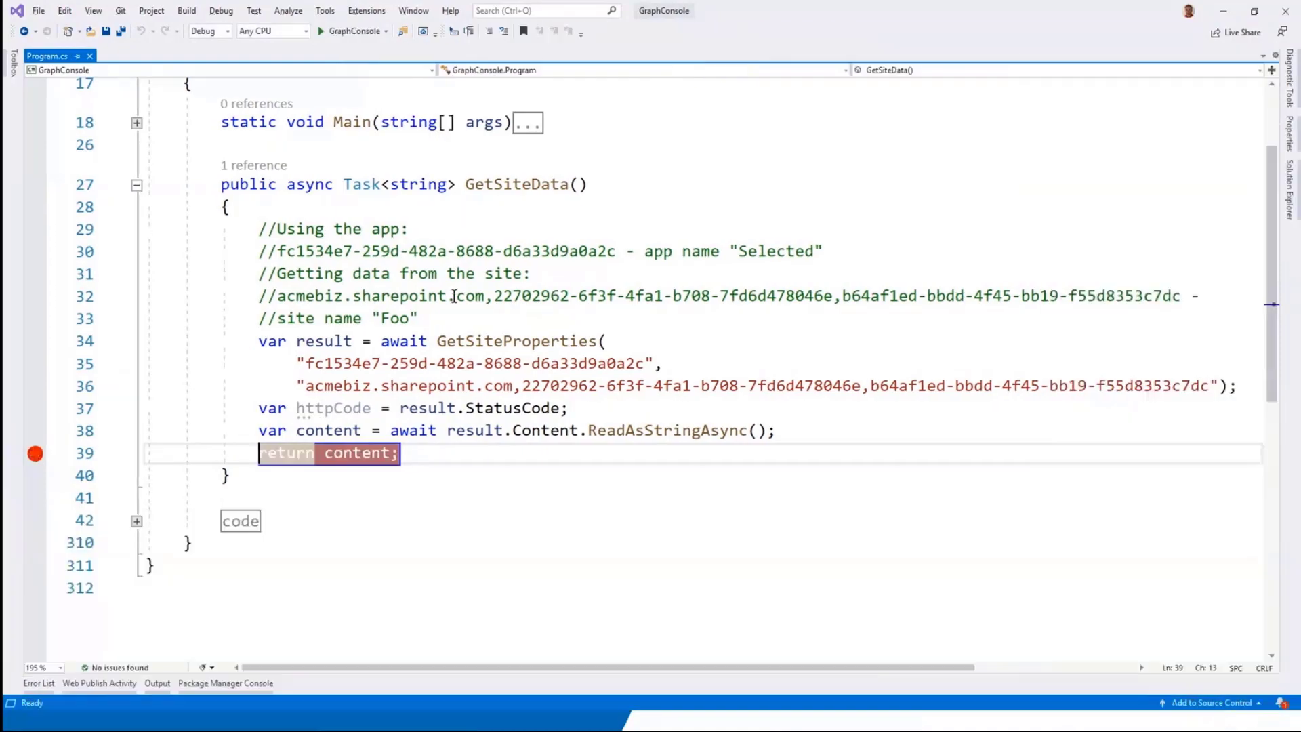
key(alt+Tab)
key(alt+Tab)
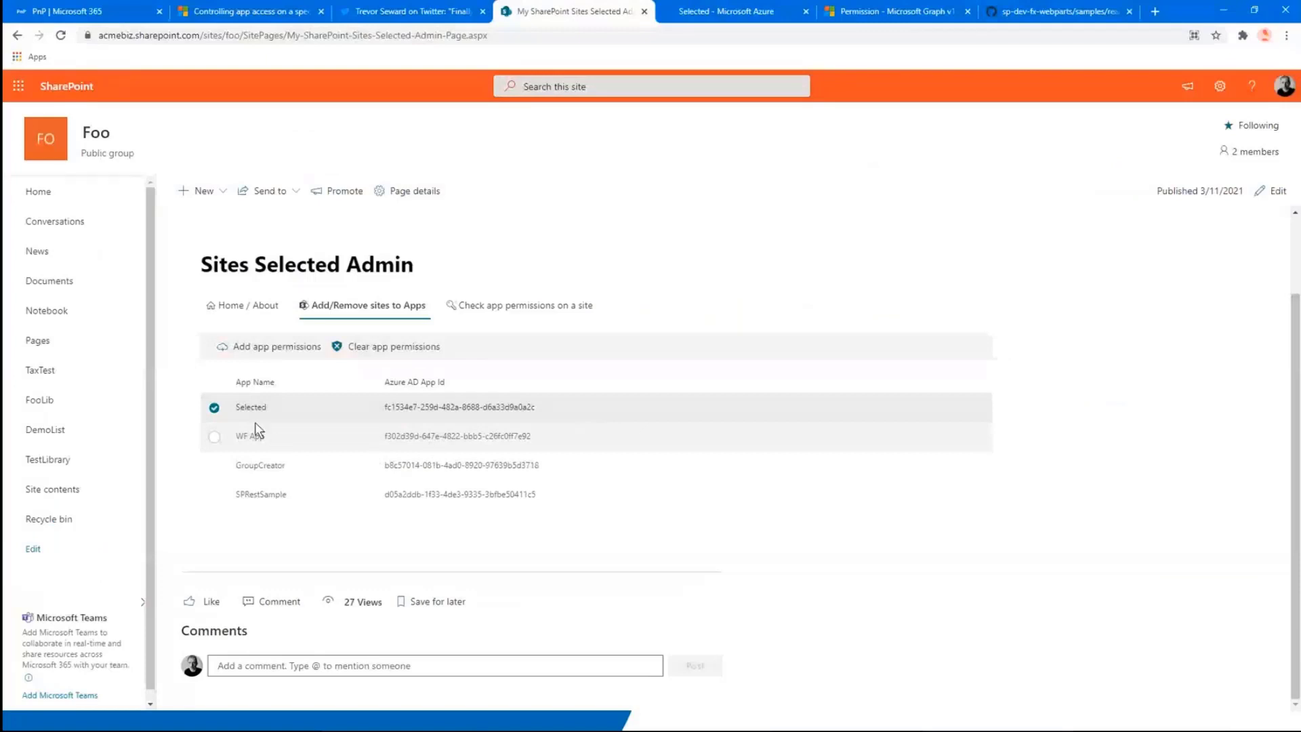
Deselect the Selected app, put the page in edit mode and open the web part's property pane
click(214, 407)
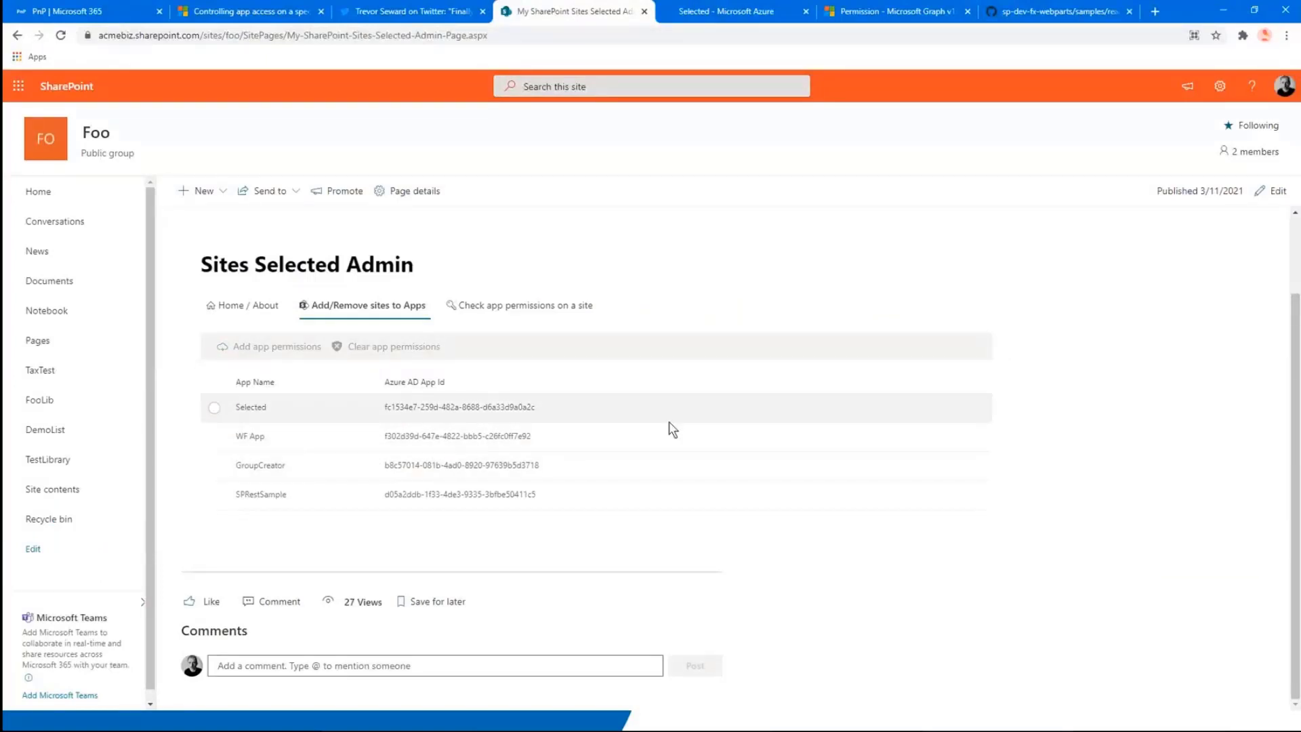
click(1276, 190)
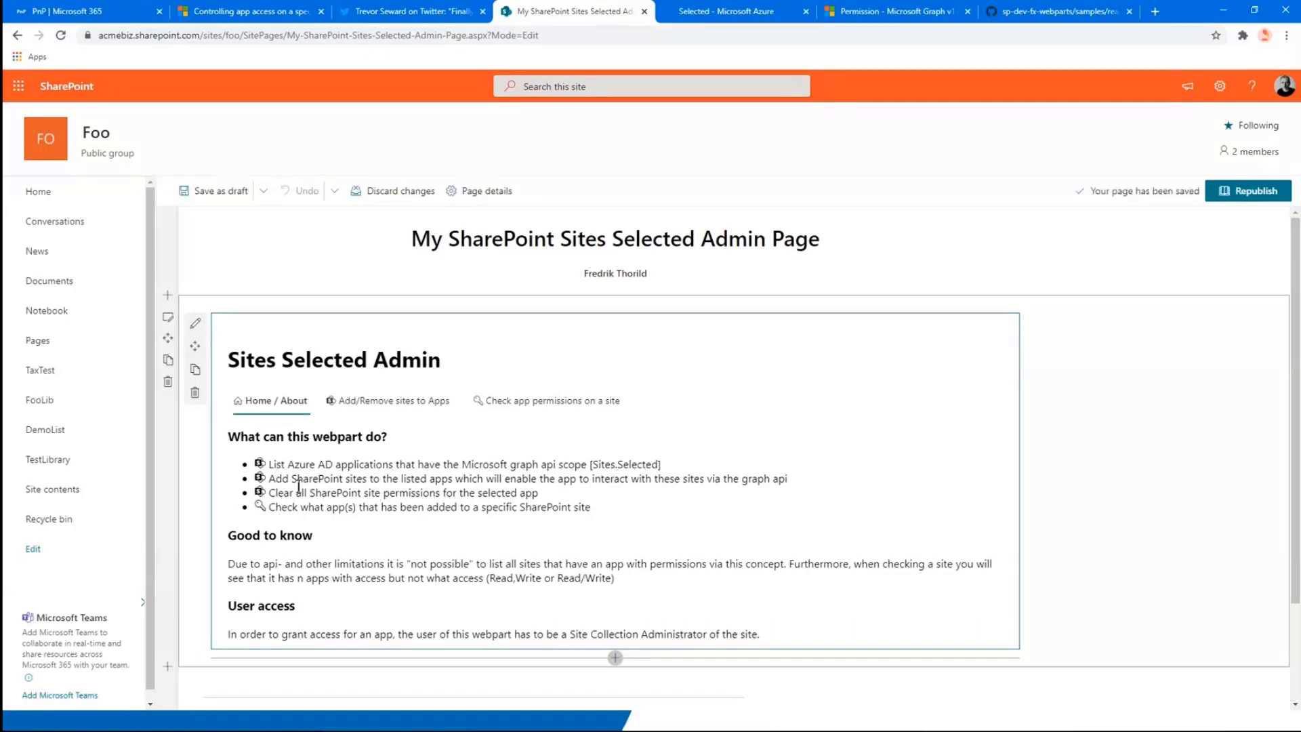
click(195, 325)
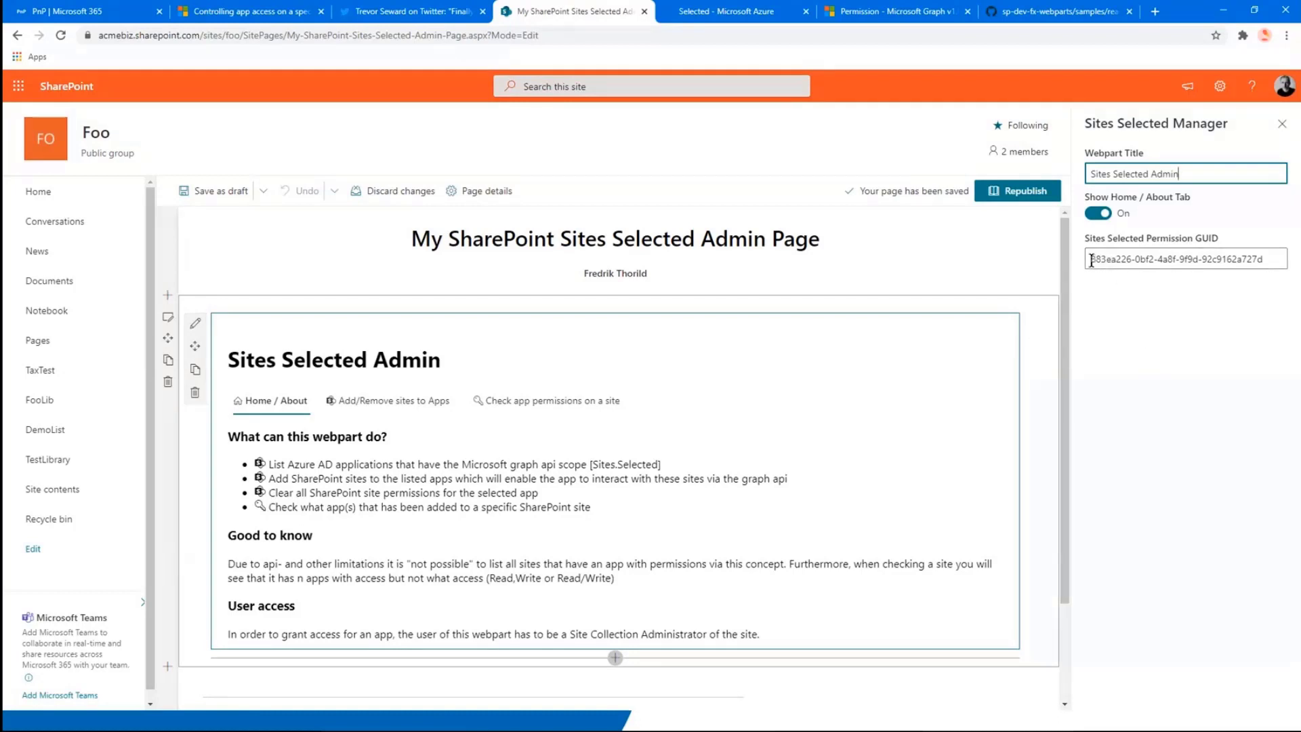
Compare the web part's permission GUID against the Azure app's API permissions
drag(1091, 261, 1258, 254)
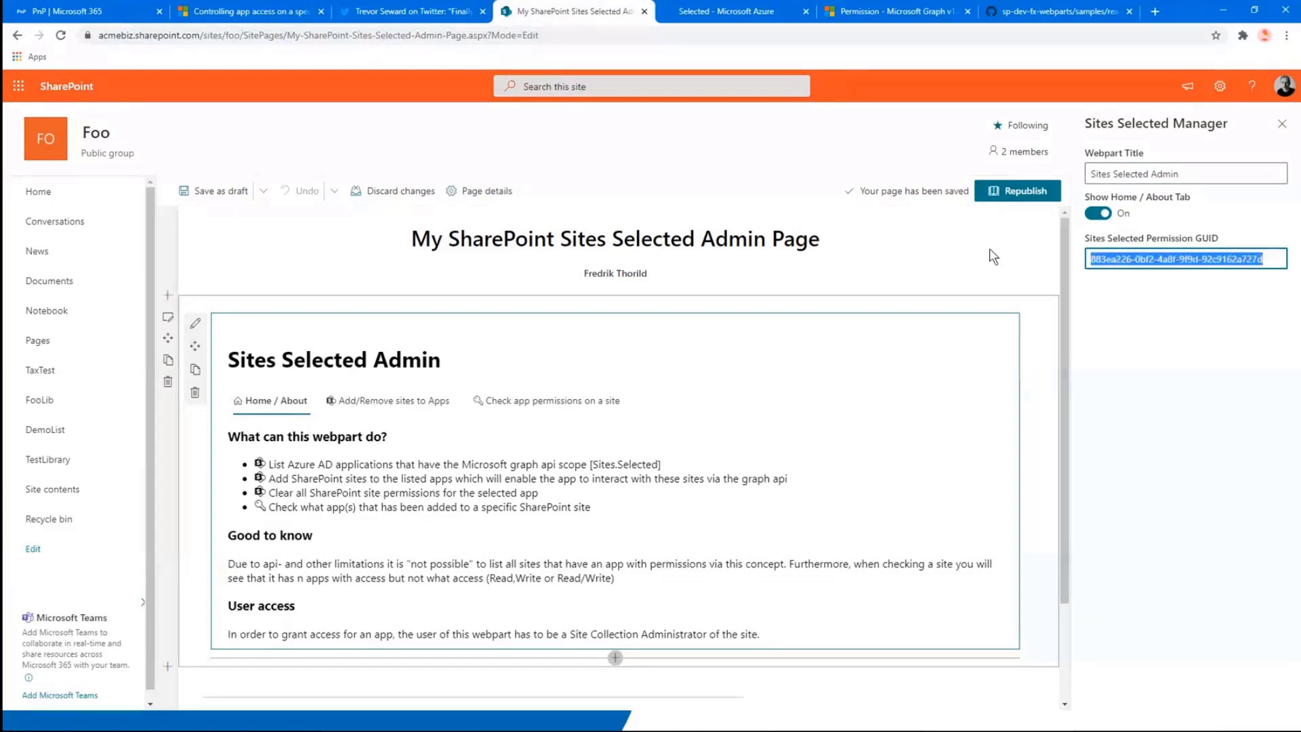
click(716, 13)
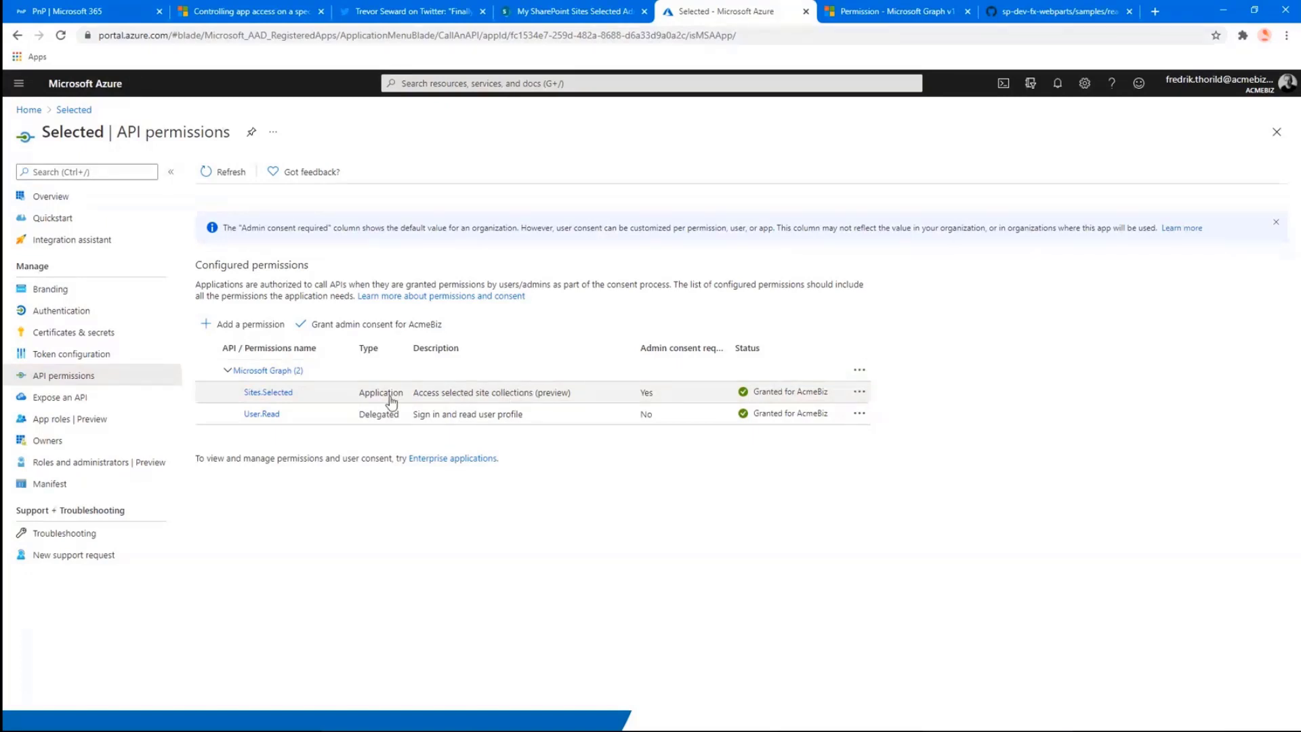
click(547, 15)
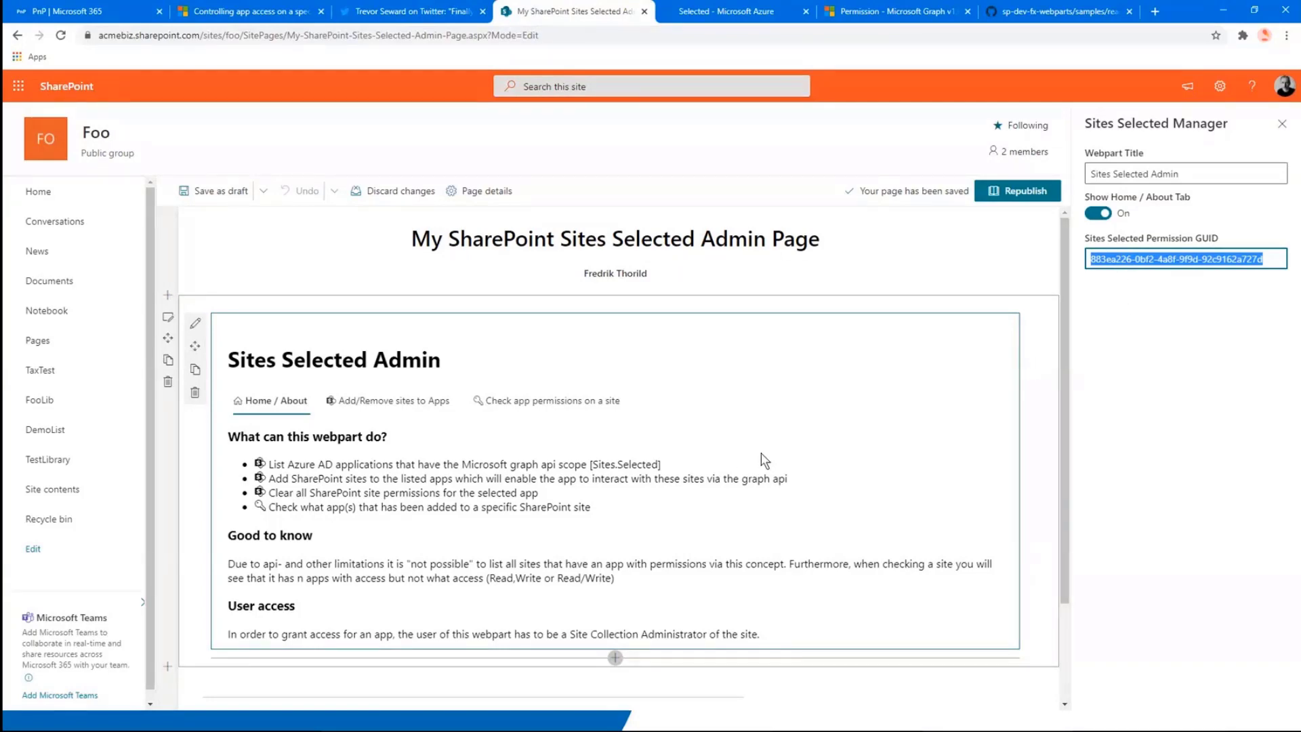
scroll(603, 451, down, 1)
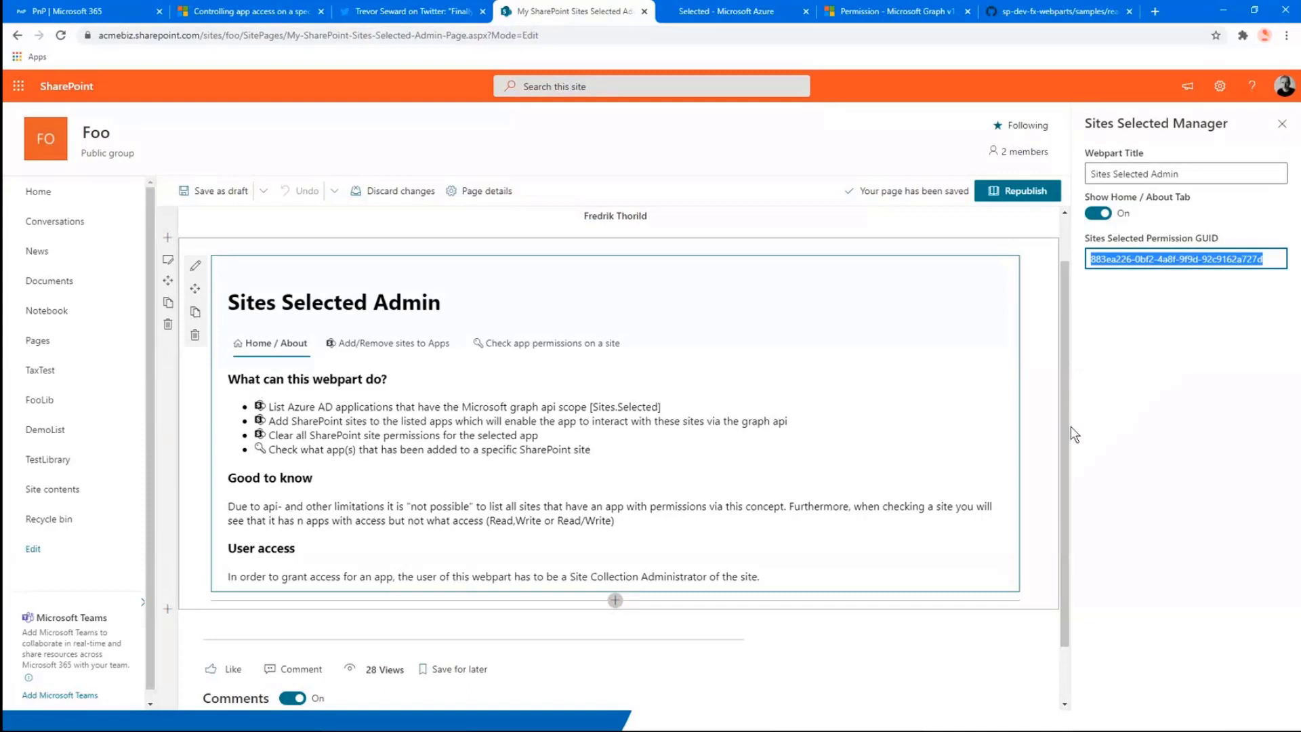
Turn off Show Home / About Tab, close the property pane and republish the page
click(1097, 214)
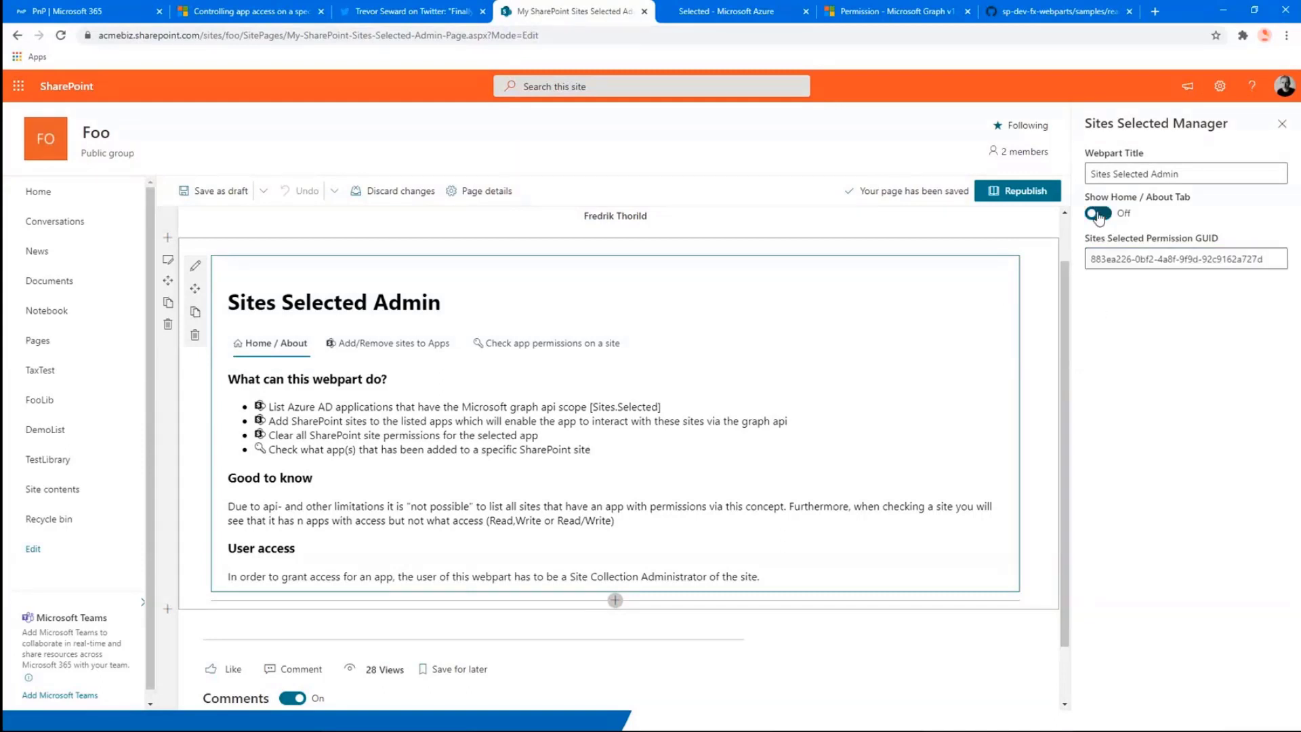
click(1275, 131)
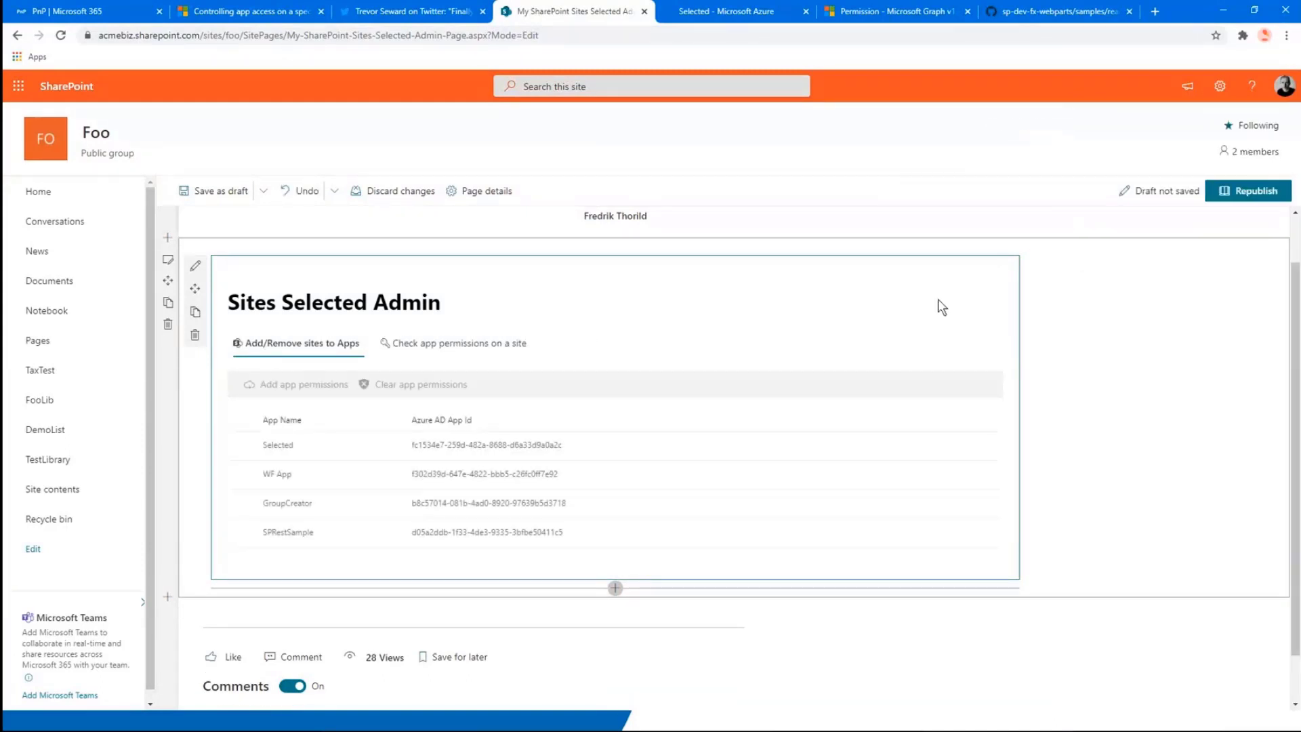
click(1250, 190)
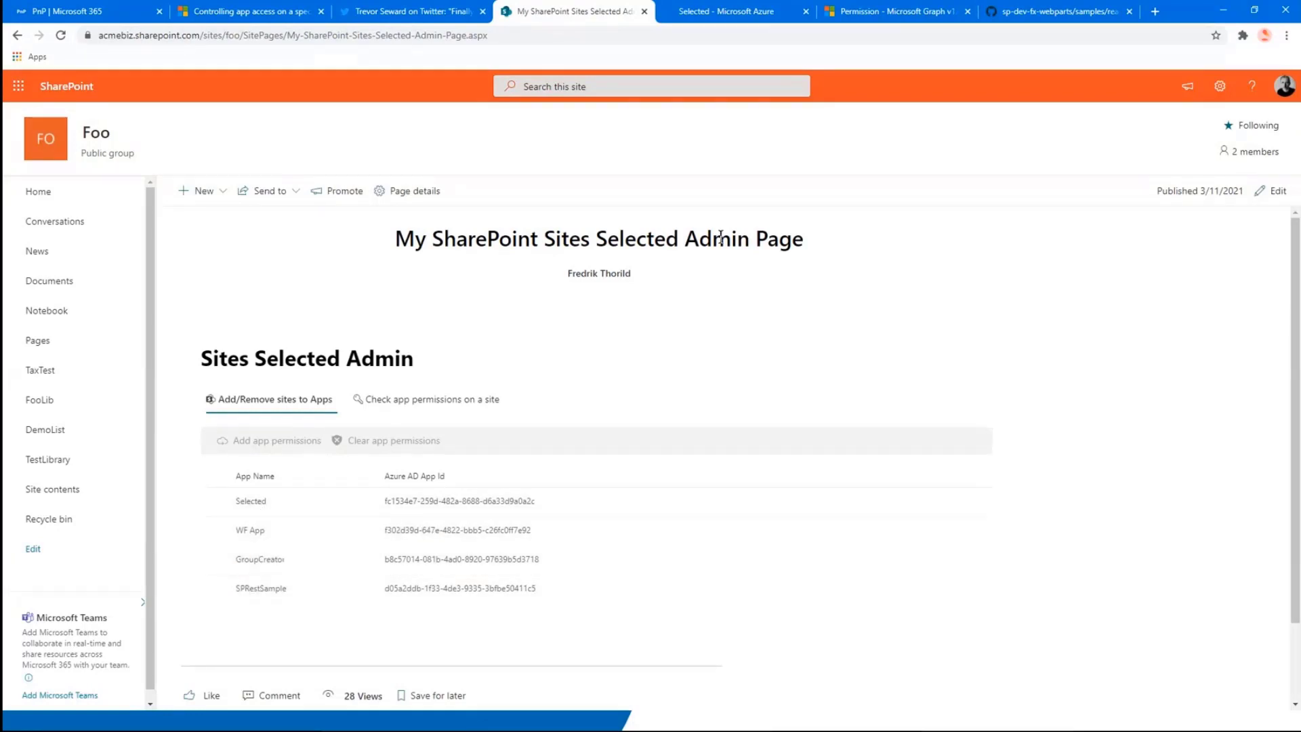
click(721, 11)
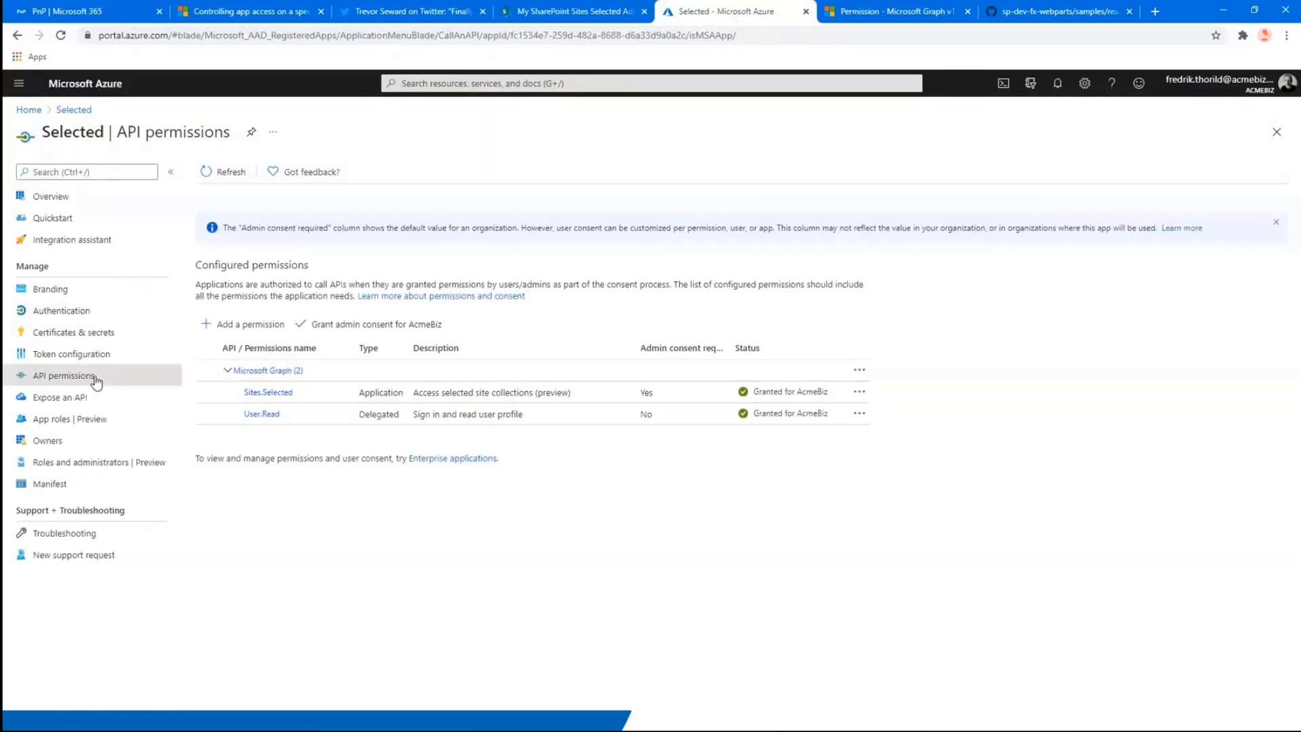
Go back twice to Azure's App registrations list, then switch to the Sites Selected Admin page tab
click(18, 35)
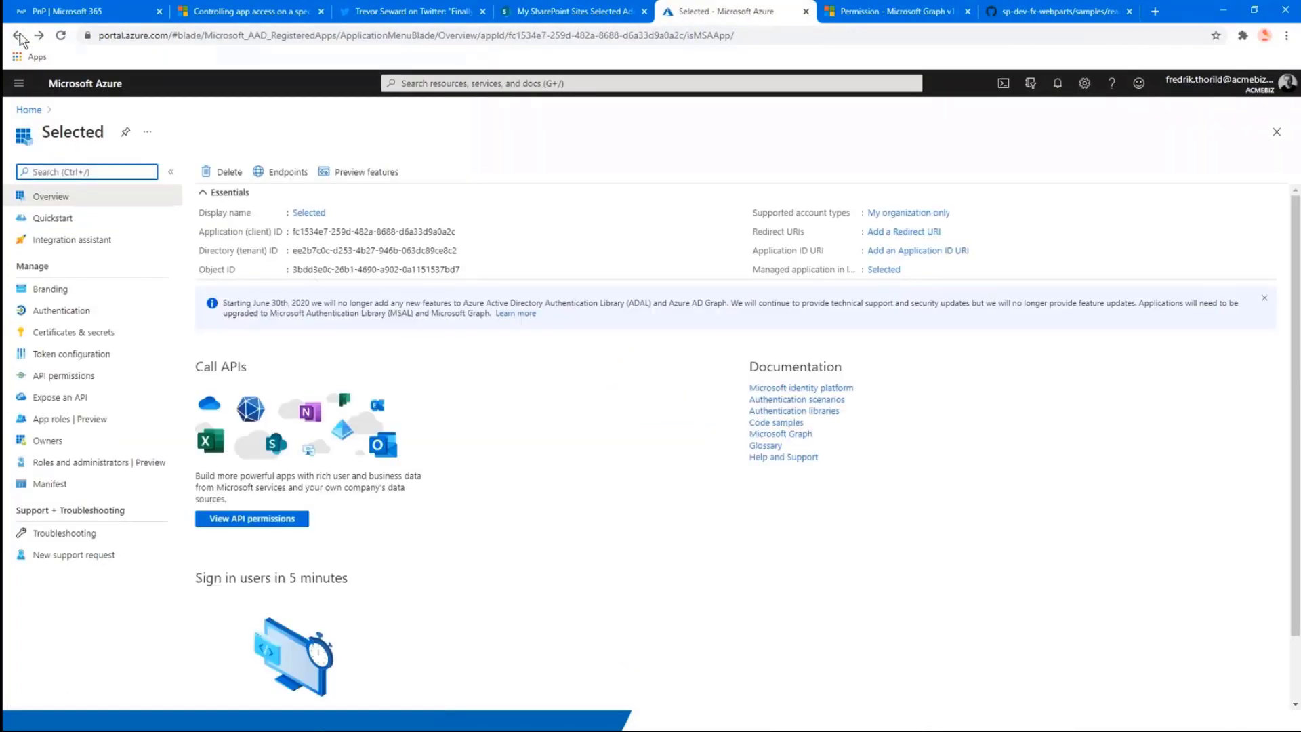
click(18, 35)
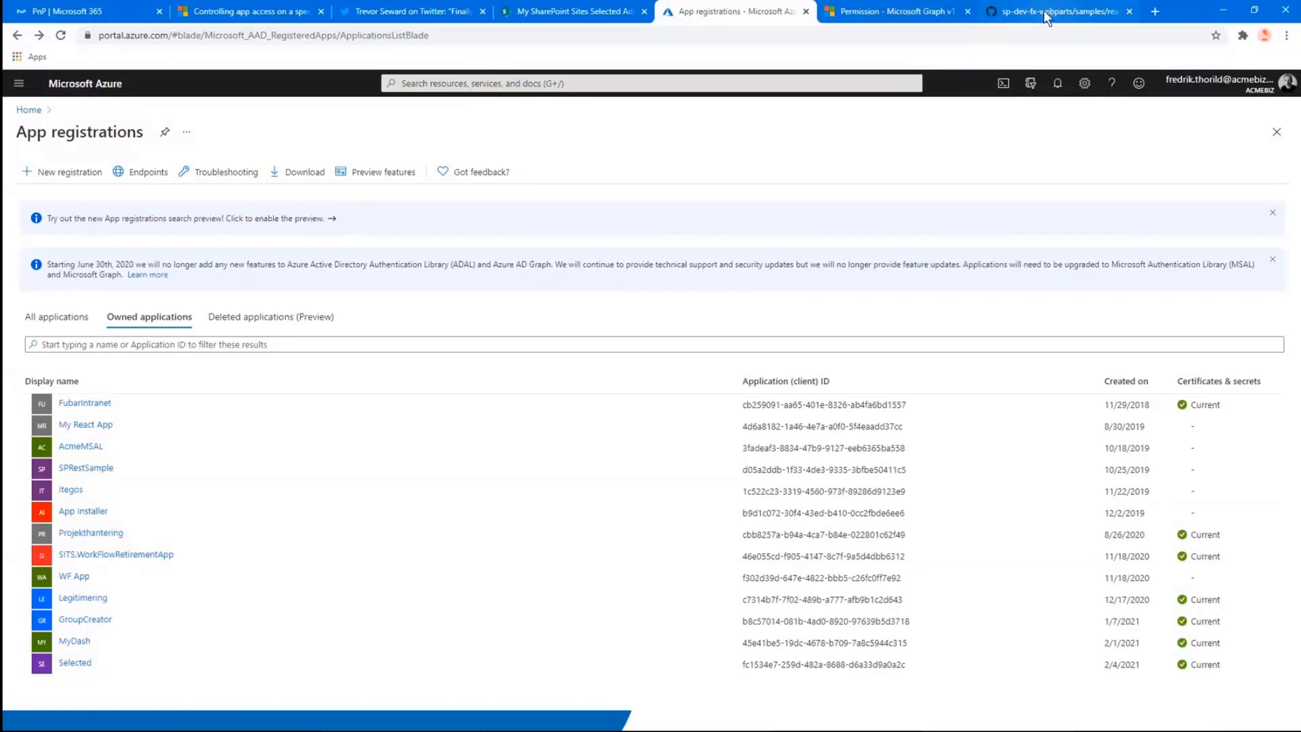
click(561, 14)
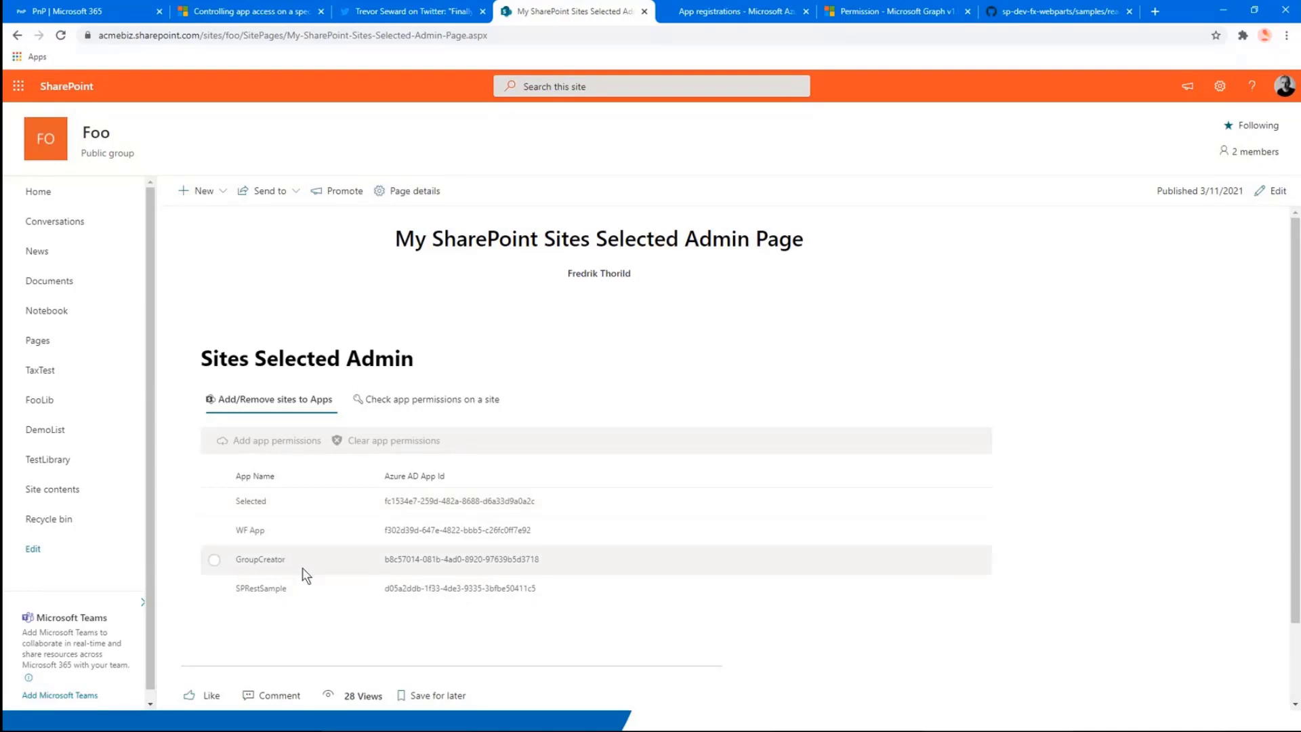
Select the Selected app, open Add app permissions, and cancel the Grant access dialog unchanged
click(214, 502)
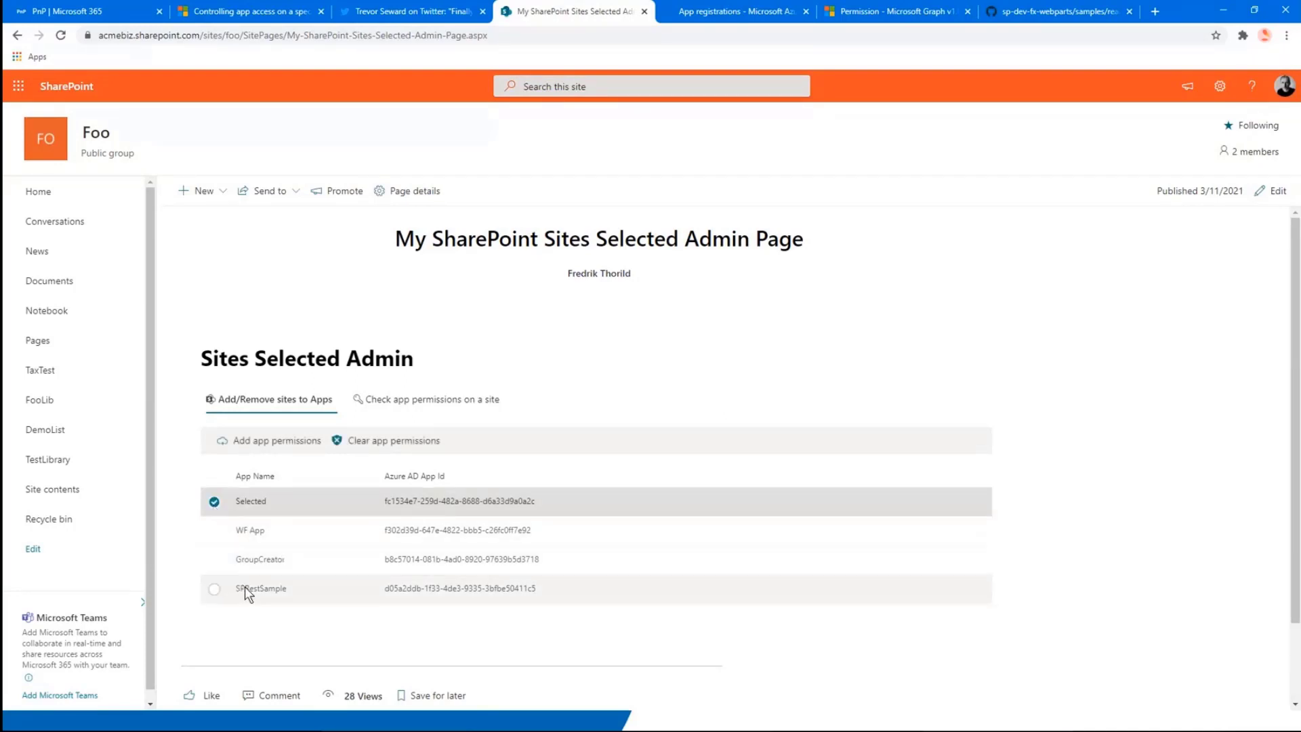
click(214, 502)
click(214, 501)
click(267, 442)
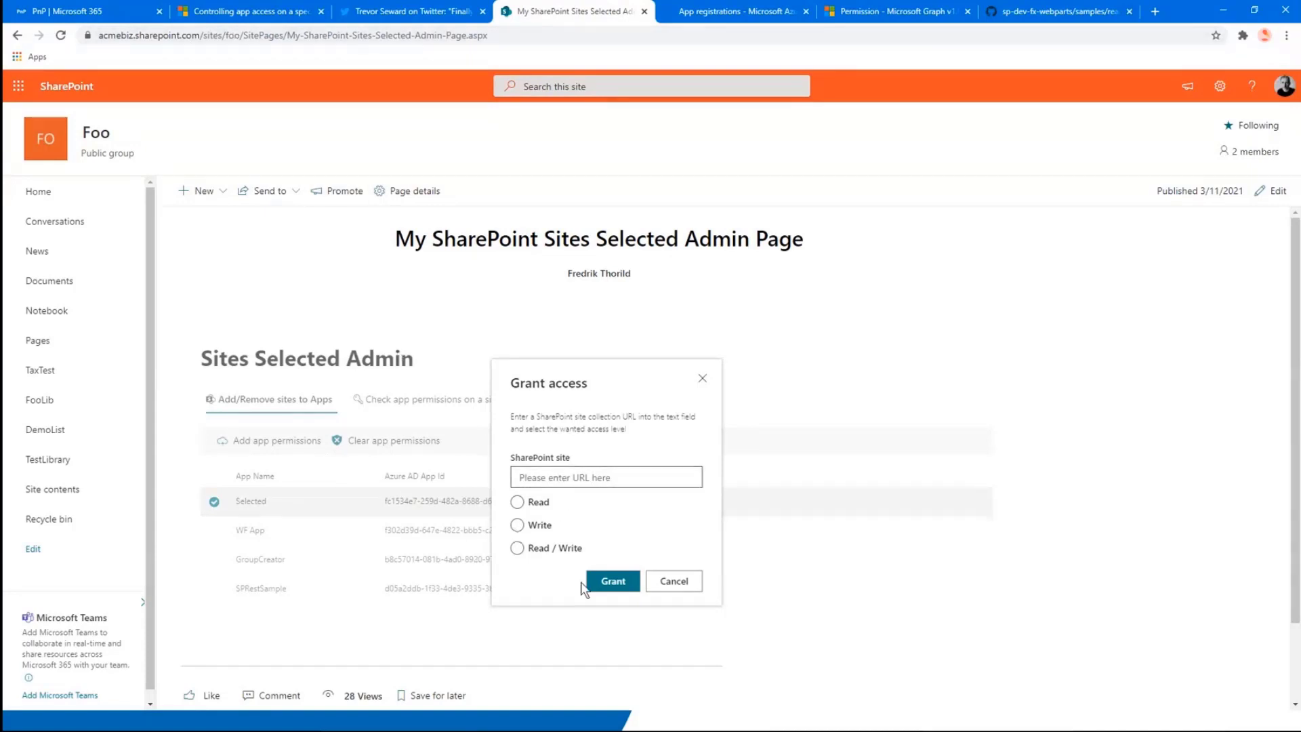
click(688, 586)
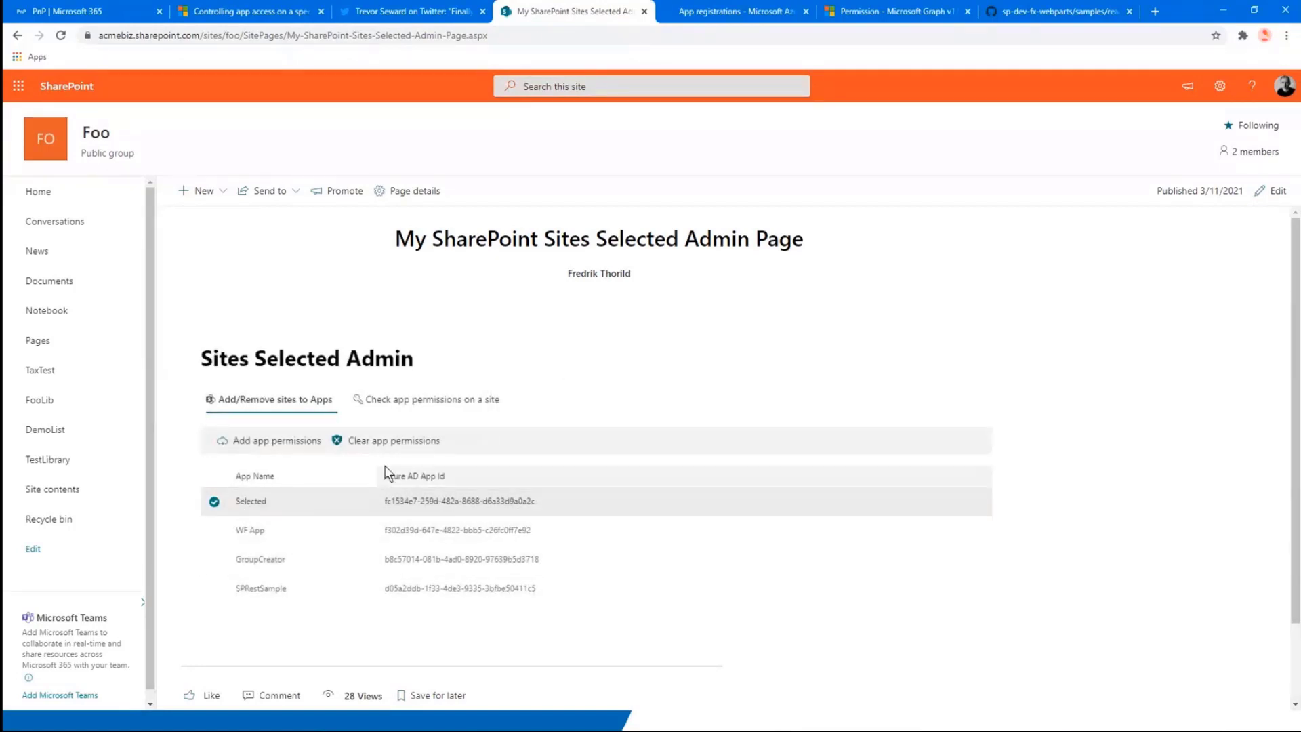
Remove the Selected app's access to the Foo site in Remove access and dismiss the success notice
click(372, 445)
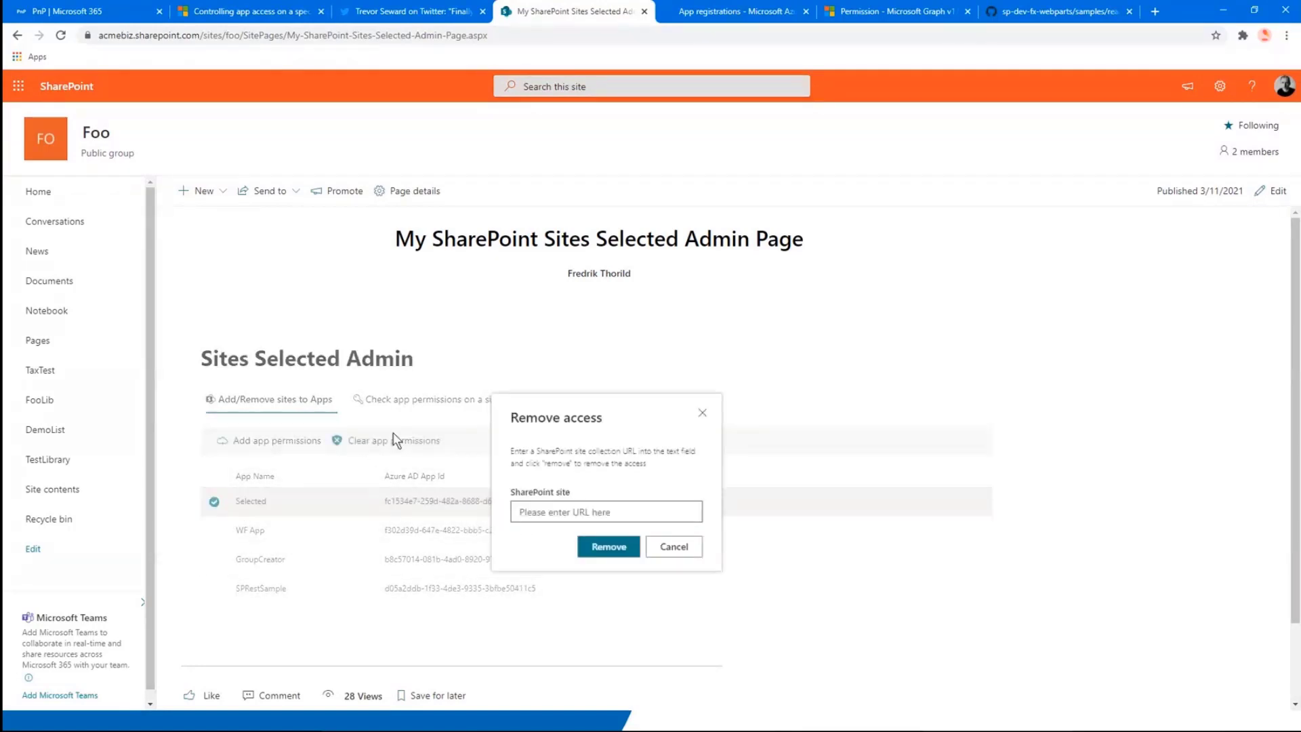
click(237, 34)
drag(242, 34, 98, 36)
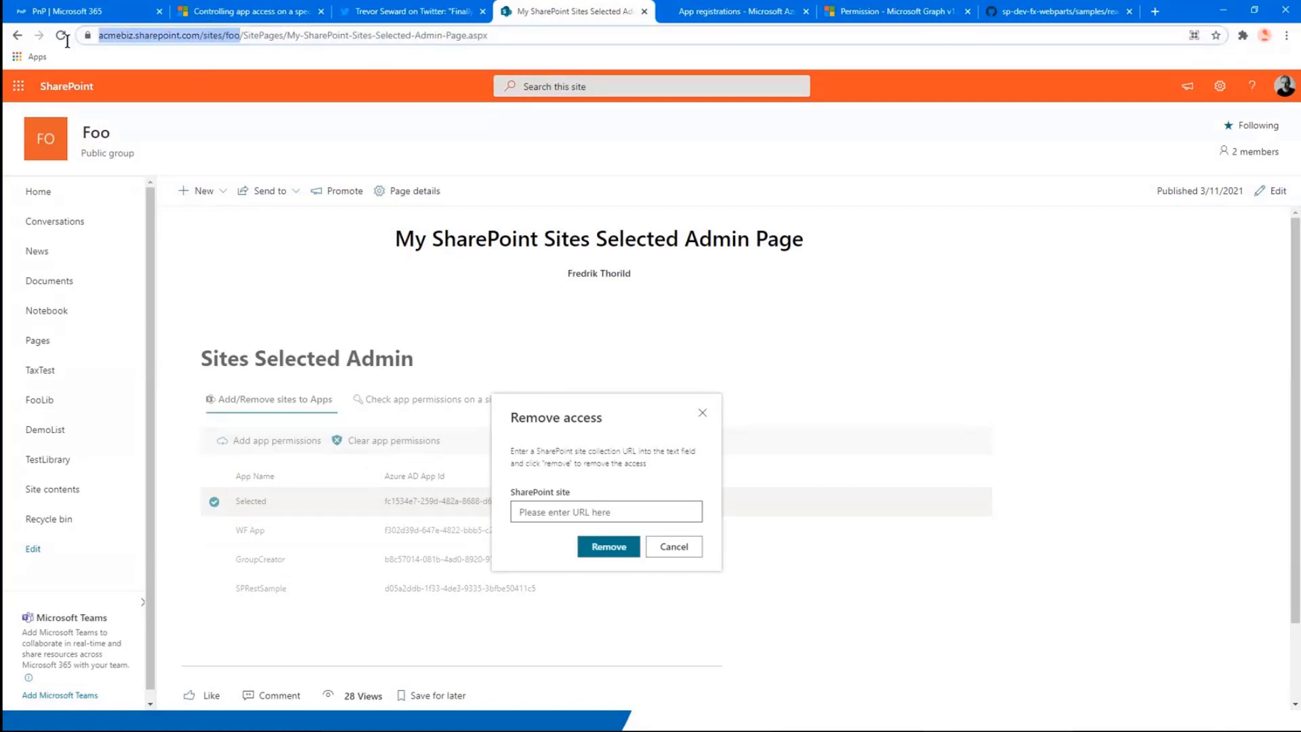
click(548, 512)
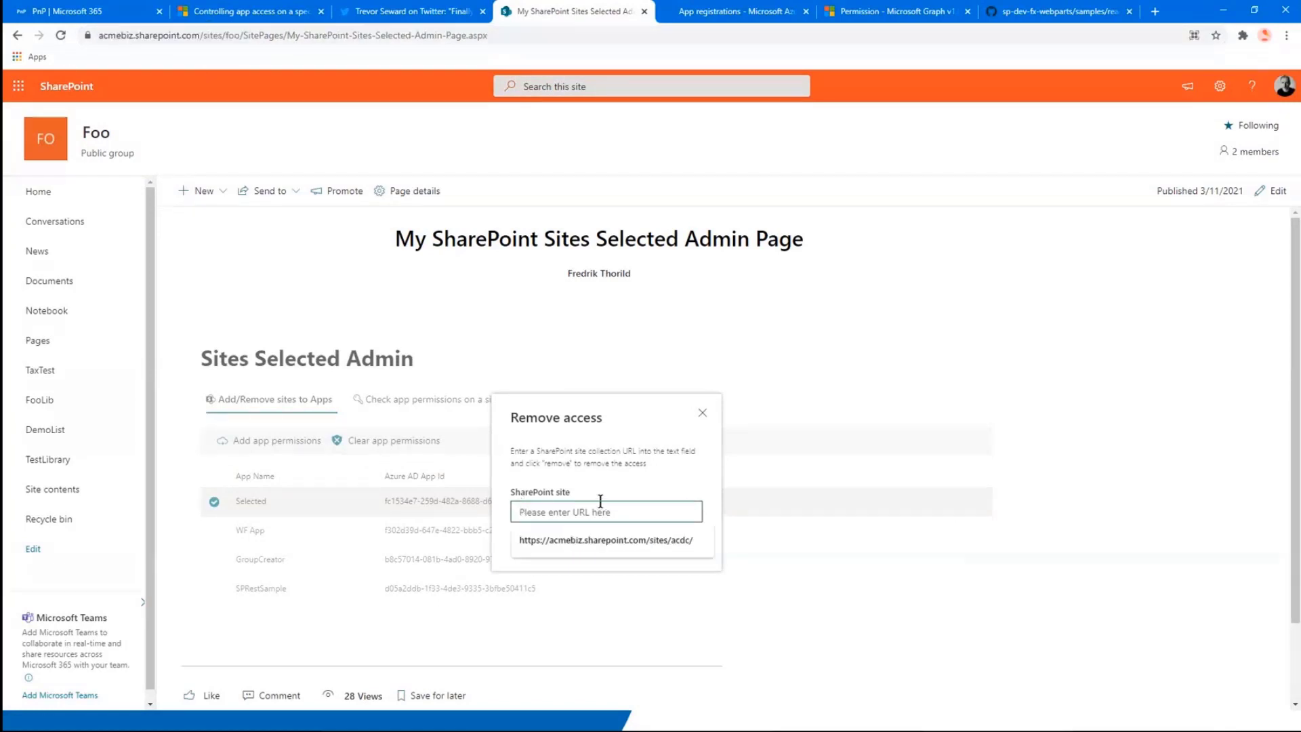
click(603, 539)
click(609, 545)
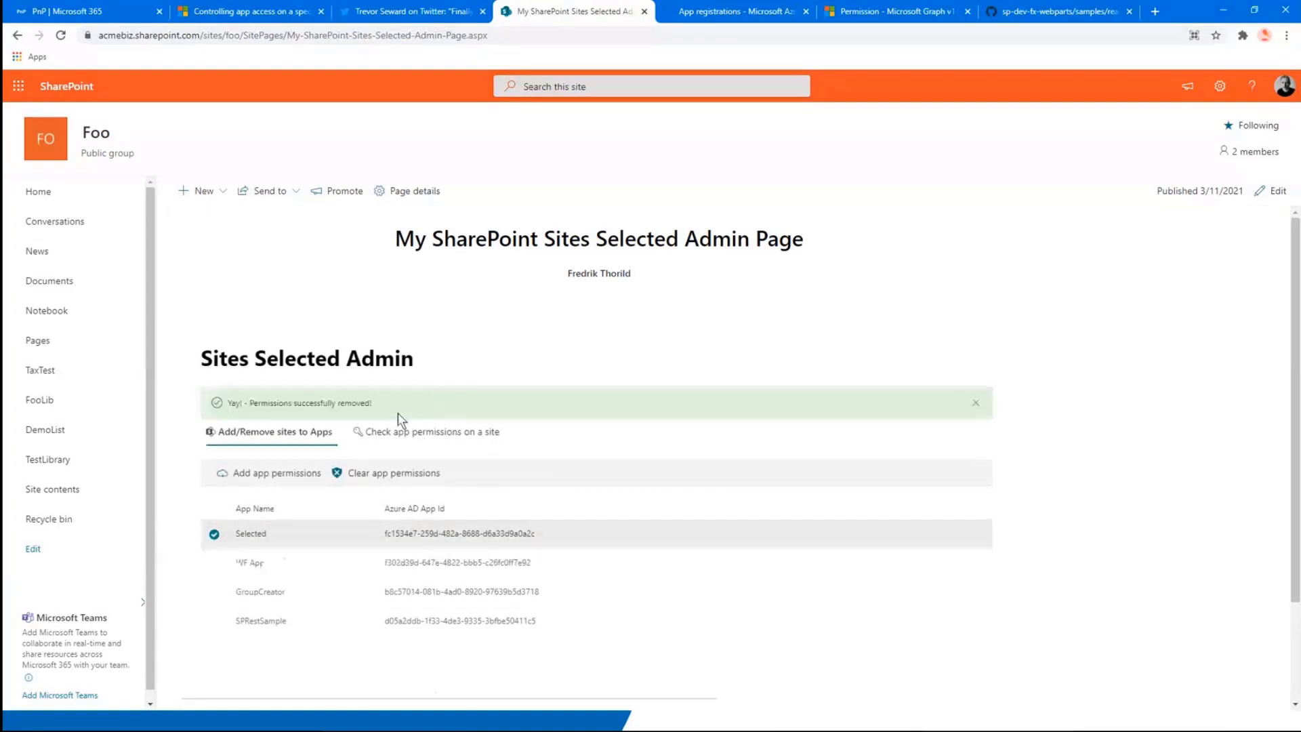
click(975, 403)
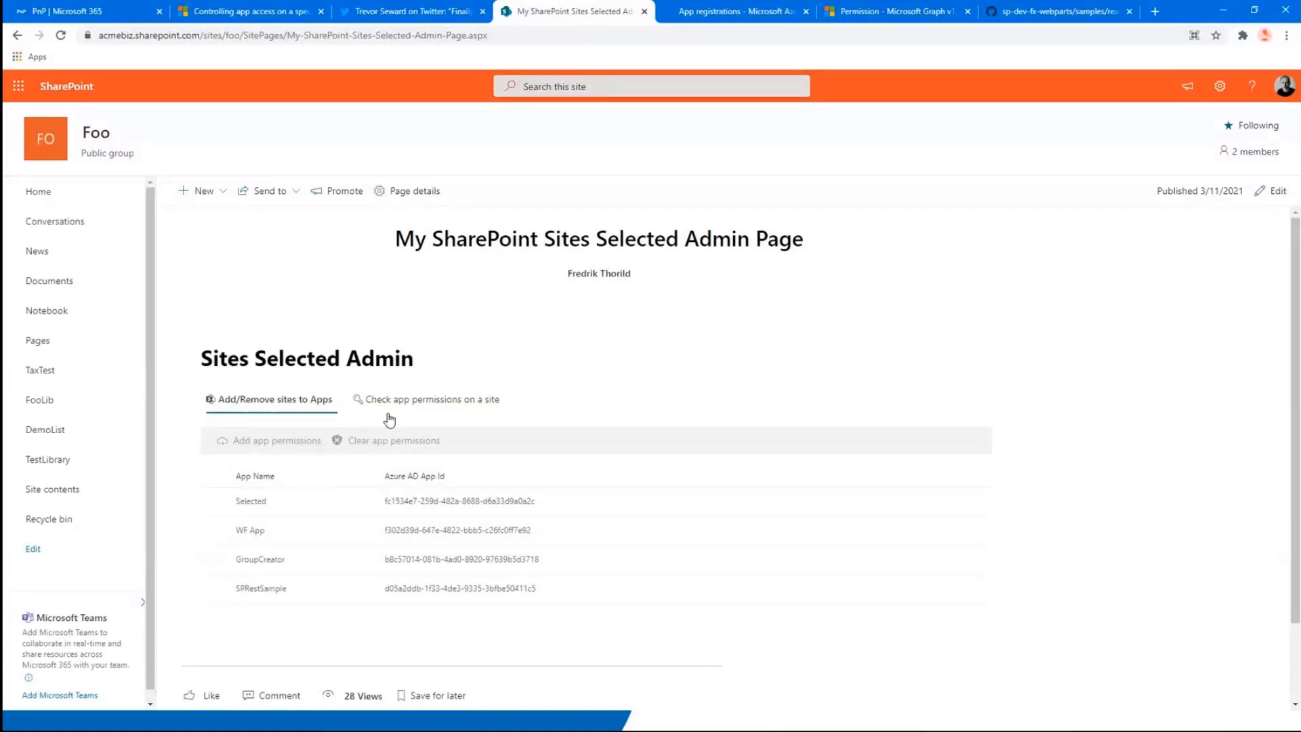
Paste the Foo site URL into 'Check app permissions on a site' and run the check, getting []
click(427, 403)
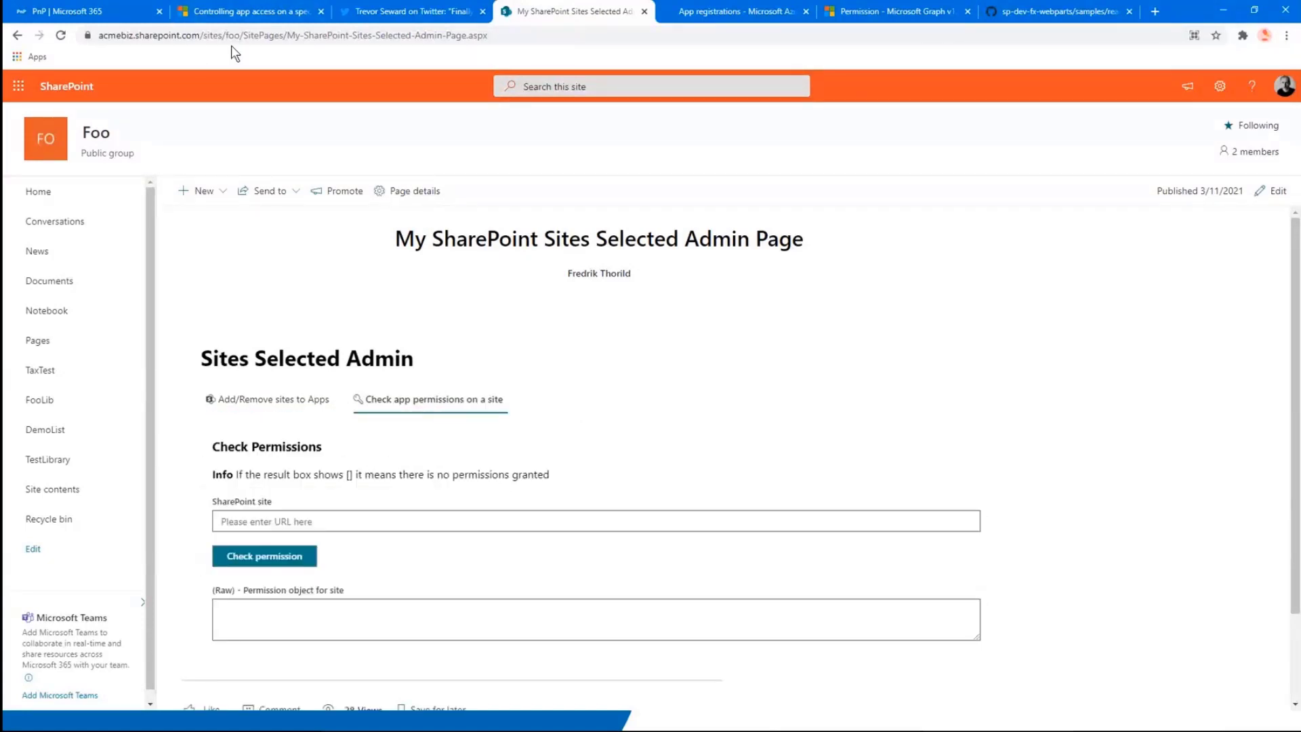
drag(238, 34, 54, 37)
key(ctrl+c)
click(226, 520)
key(ctrl+v)
scroll(536, 485, down, 1)
scroll(536, 485, down, 1)
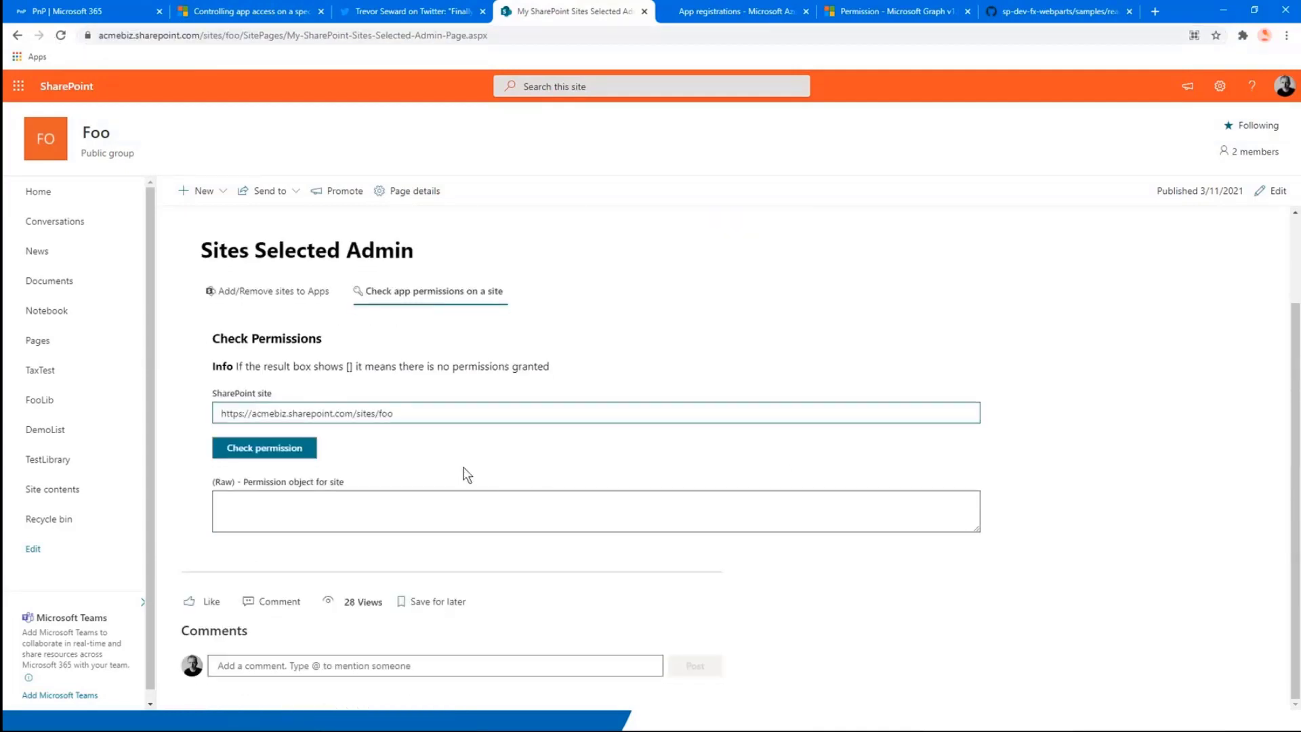
click(273, 453)
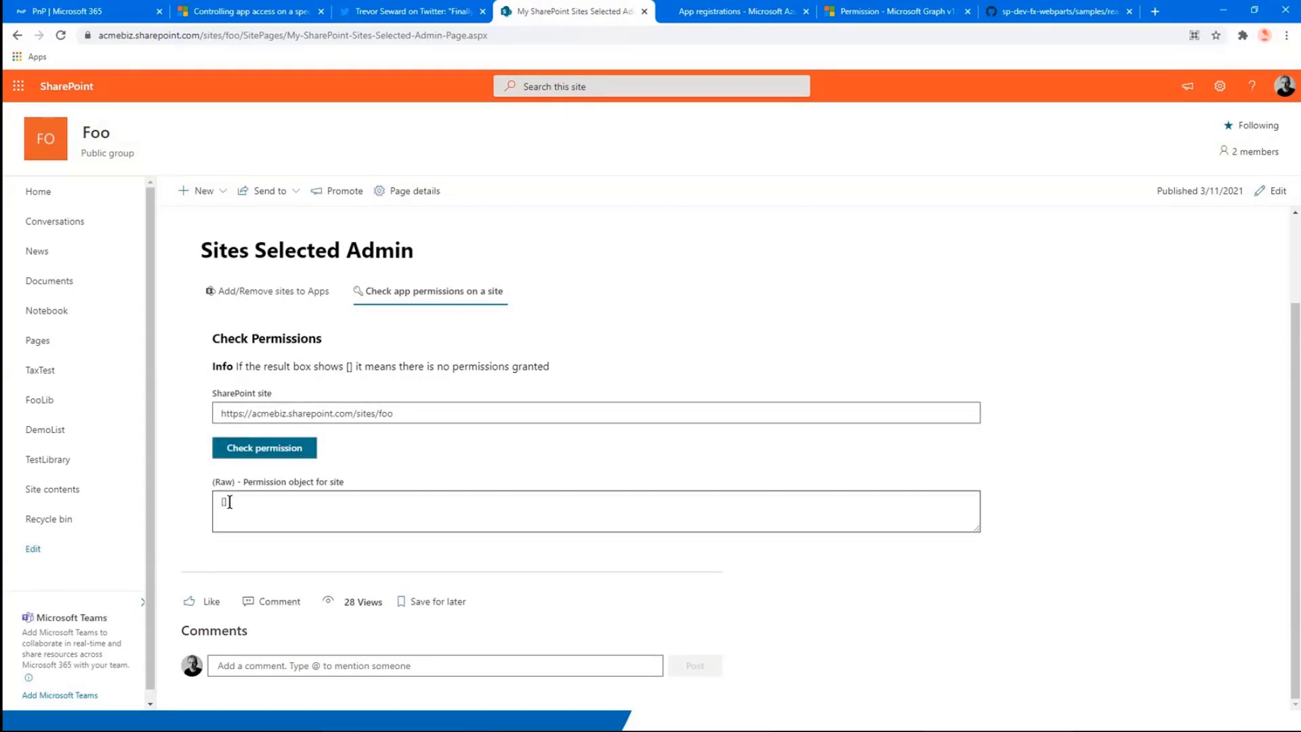
Grant the Selected app Read access to the Foo site
click(281, 298)
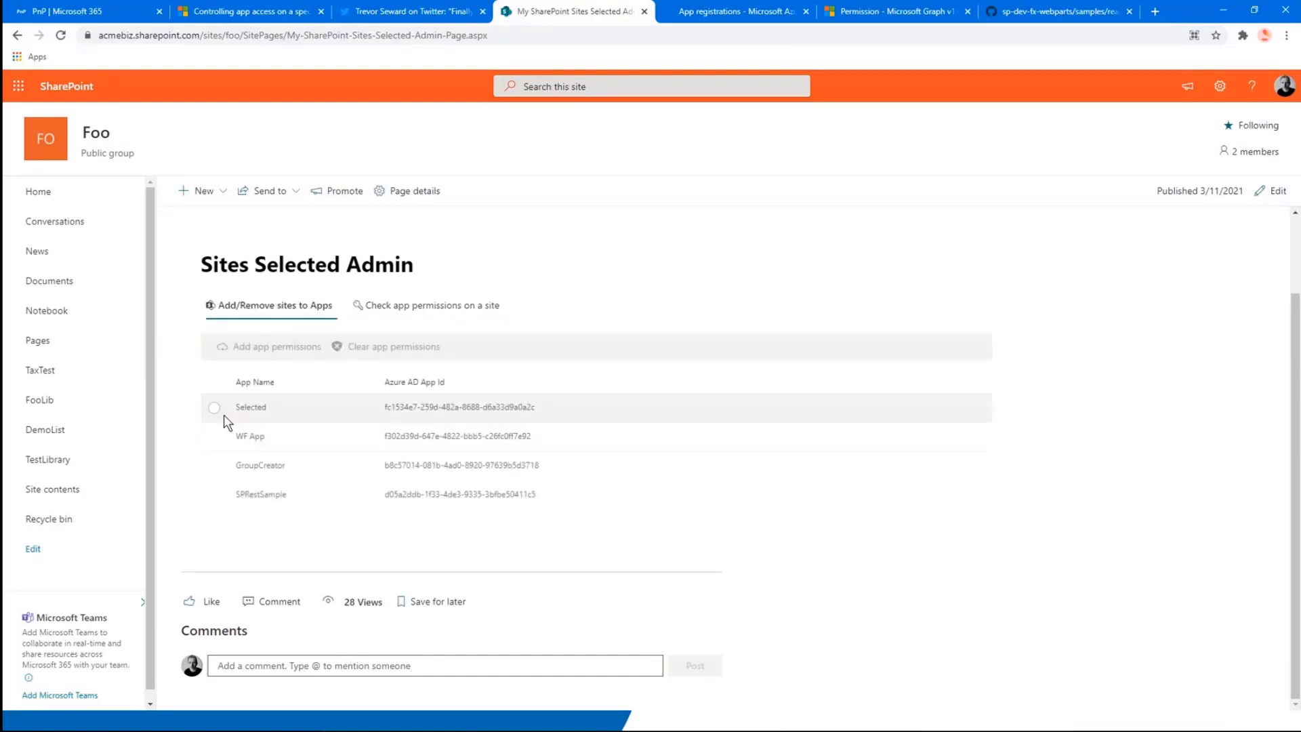
click(214, 407)
click(271, 346)
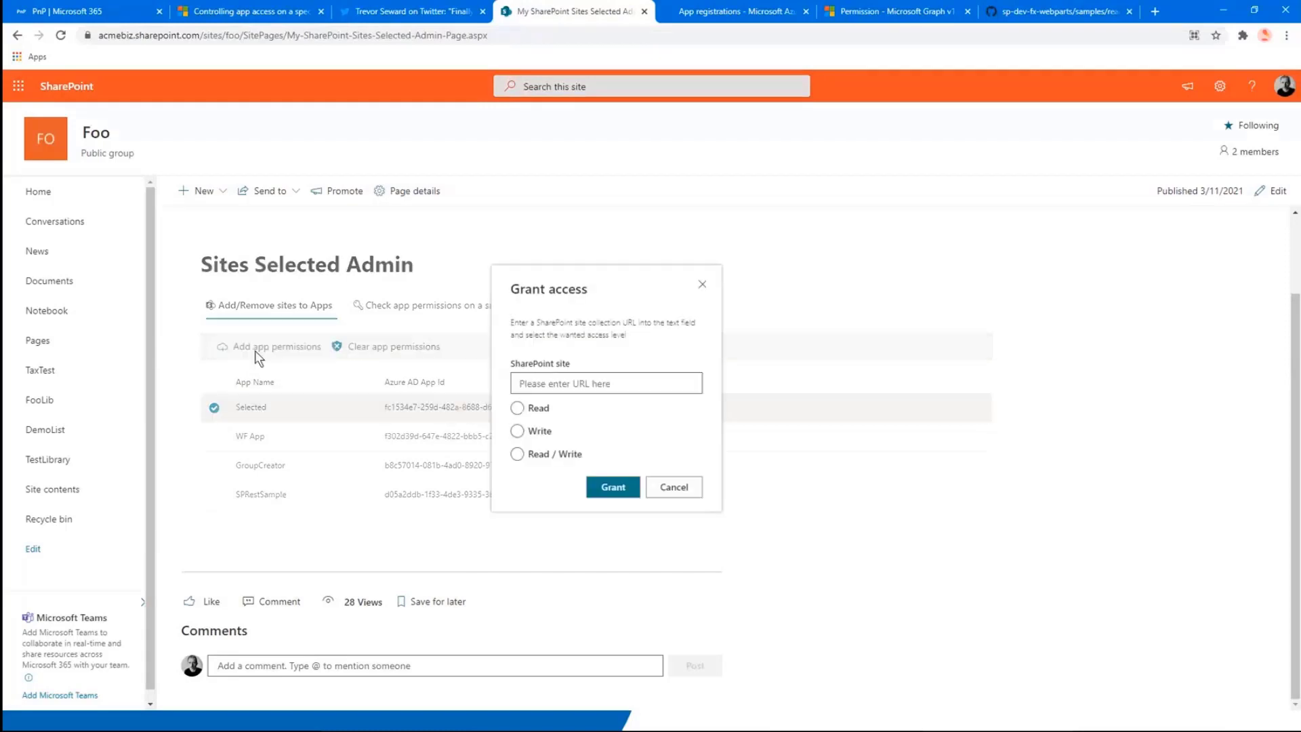
click(518, 383)
key(ctrl+v)
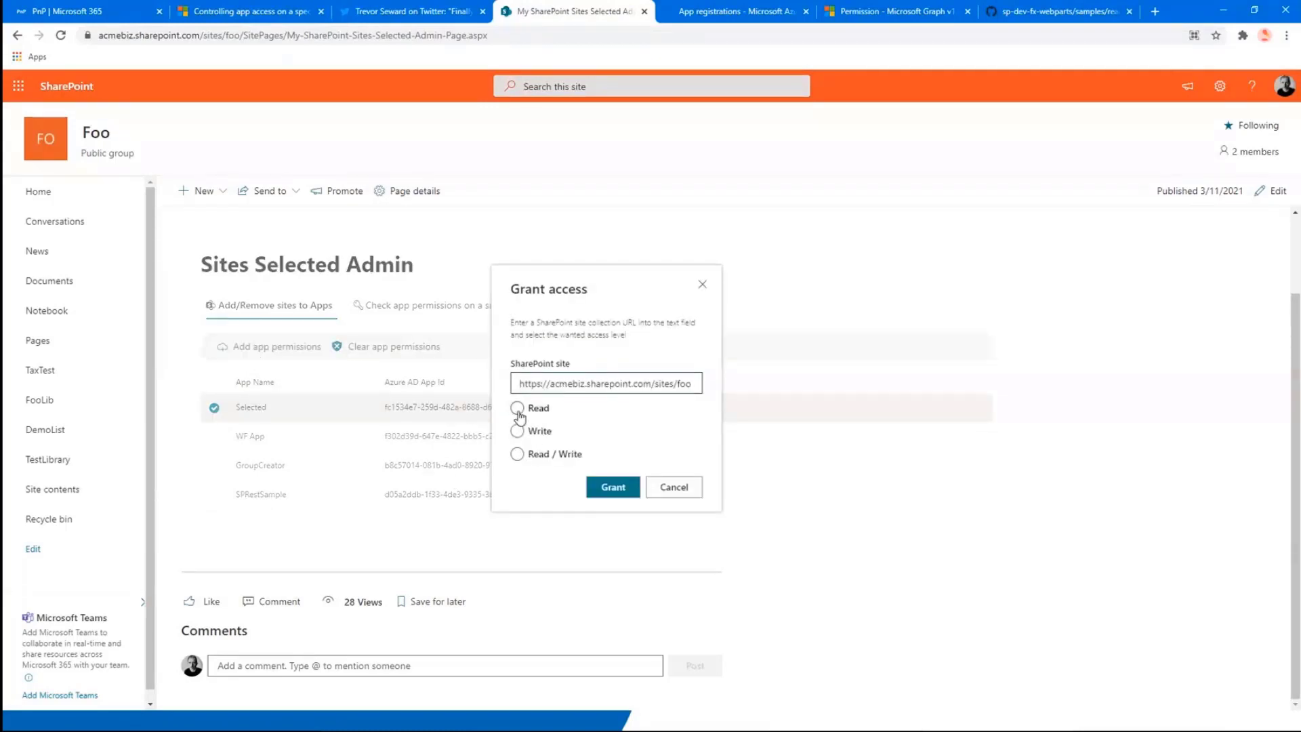
click(519, 409)
click(602, 492)
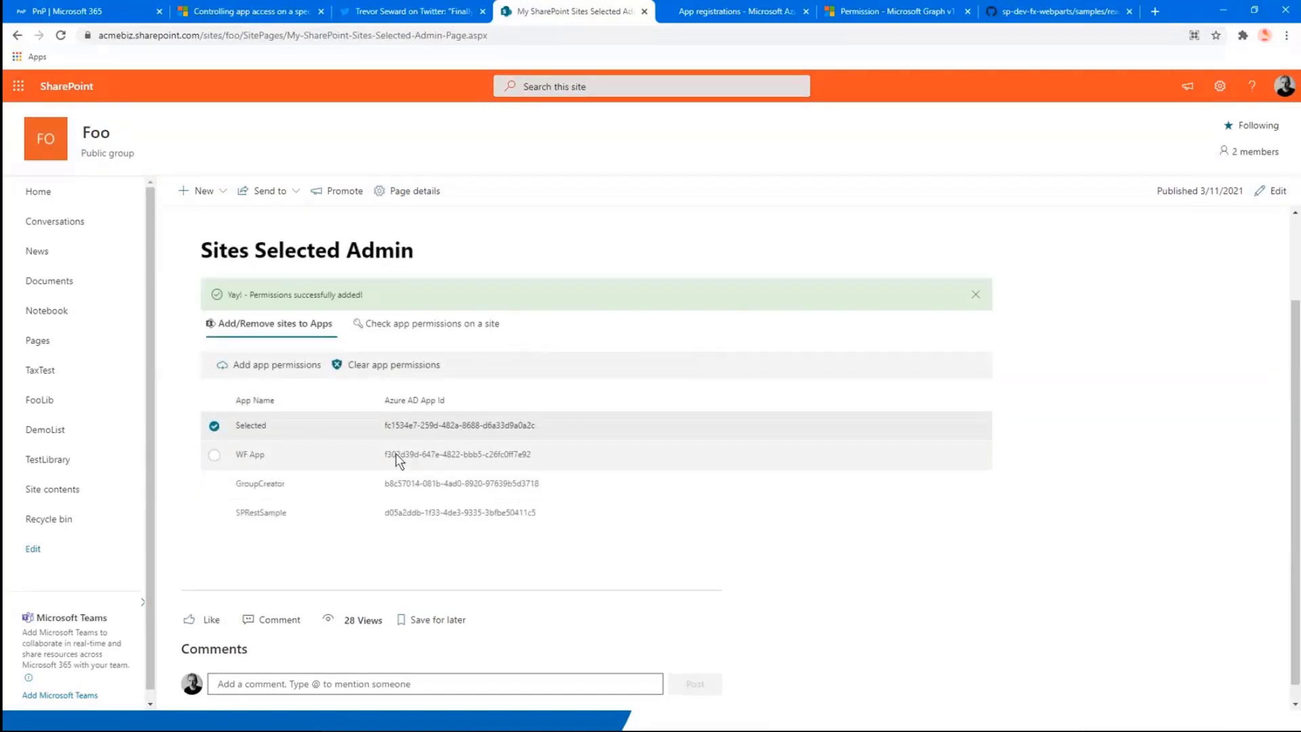
Re-check the Foo site's app permissions, confirming the Selected app's permission now appears
click(383, 369)
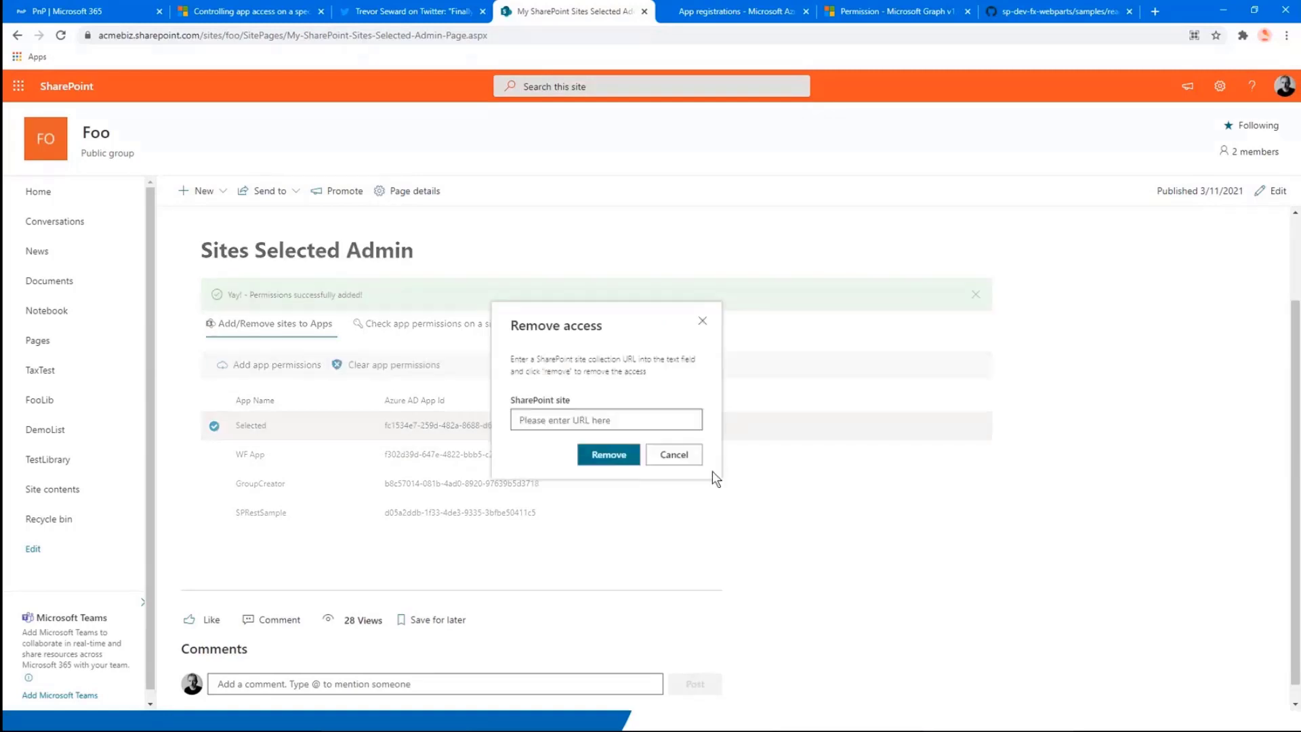
click(671, 452)
click(406, 325)
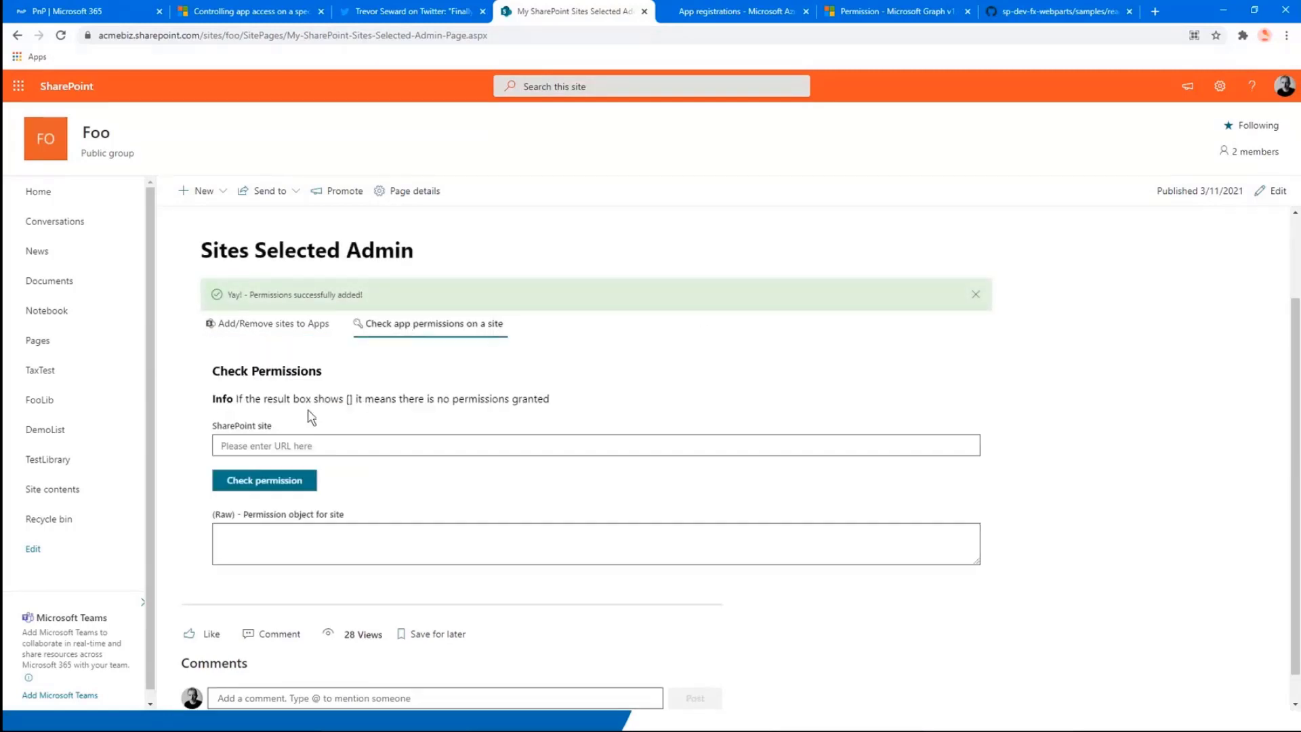
key(ctrl+v)
click(279, 449)
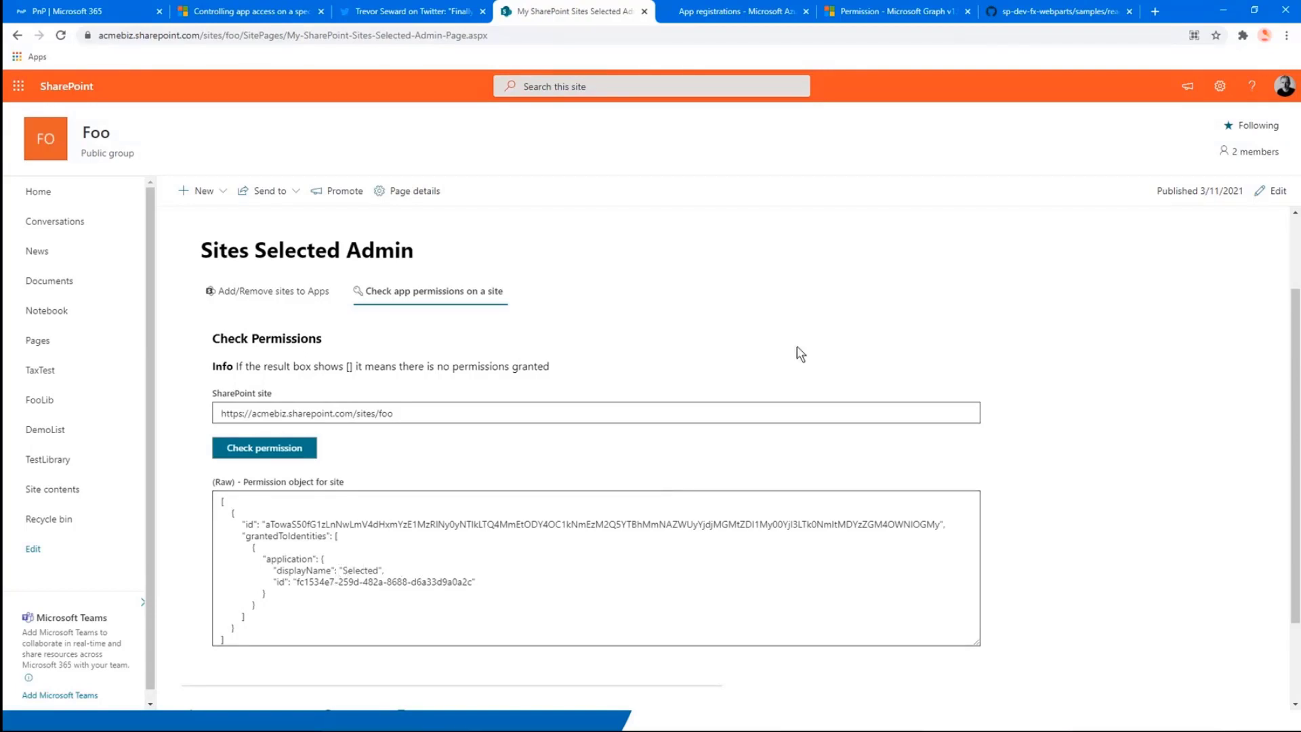
View the roles in the Graph 'Get site permission' example response, then return to SharePoint
click(879, 12)
scroll(641, 373, down, 7)
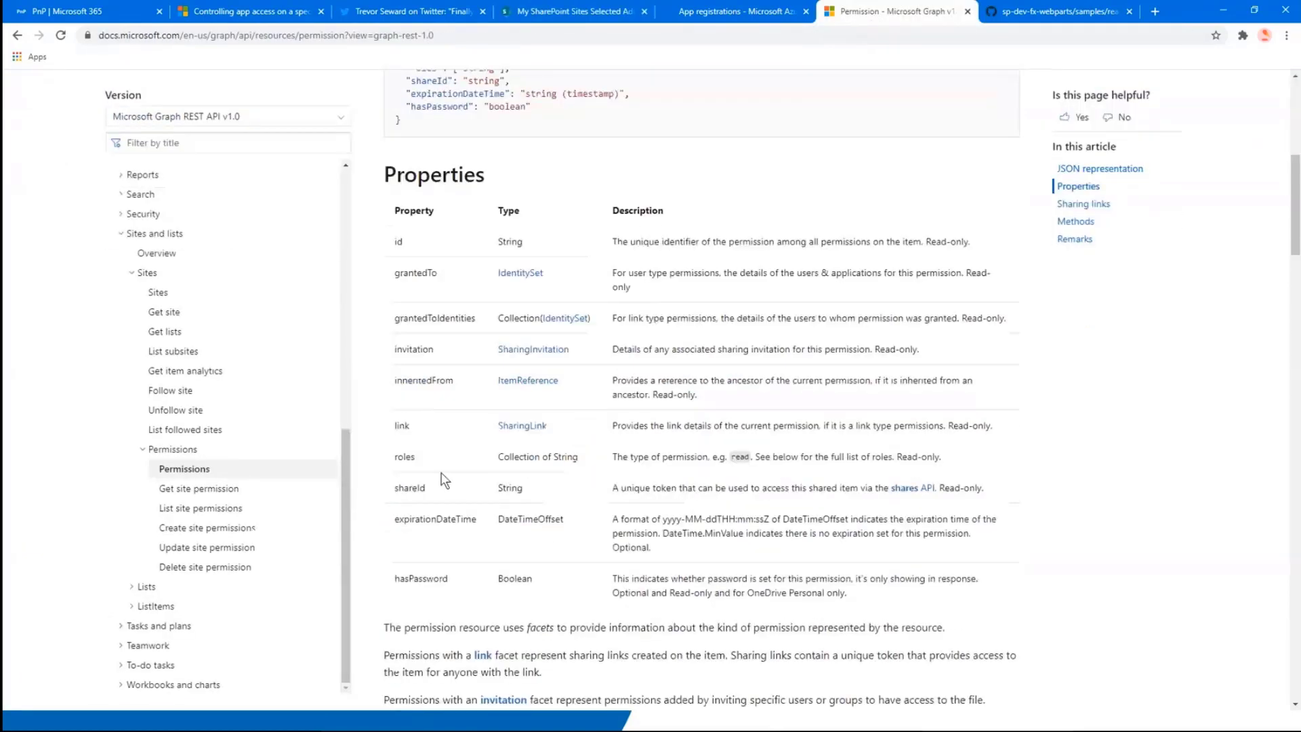
click(220, 490)
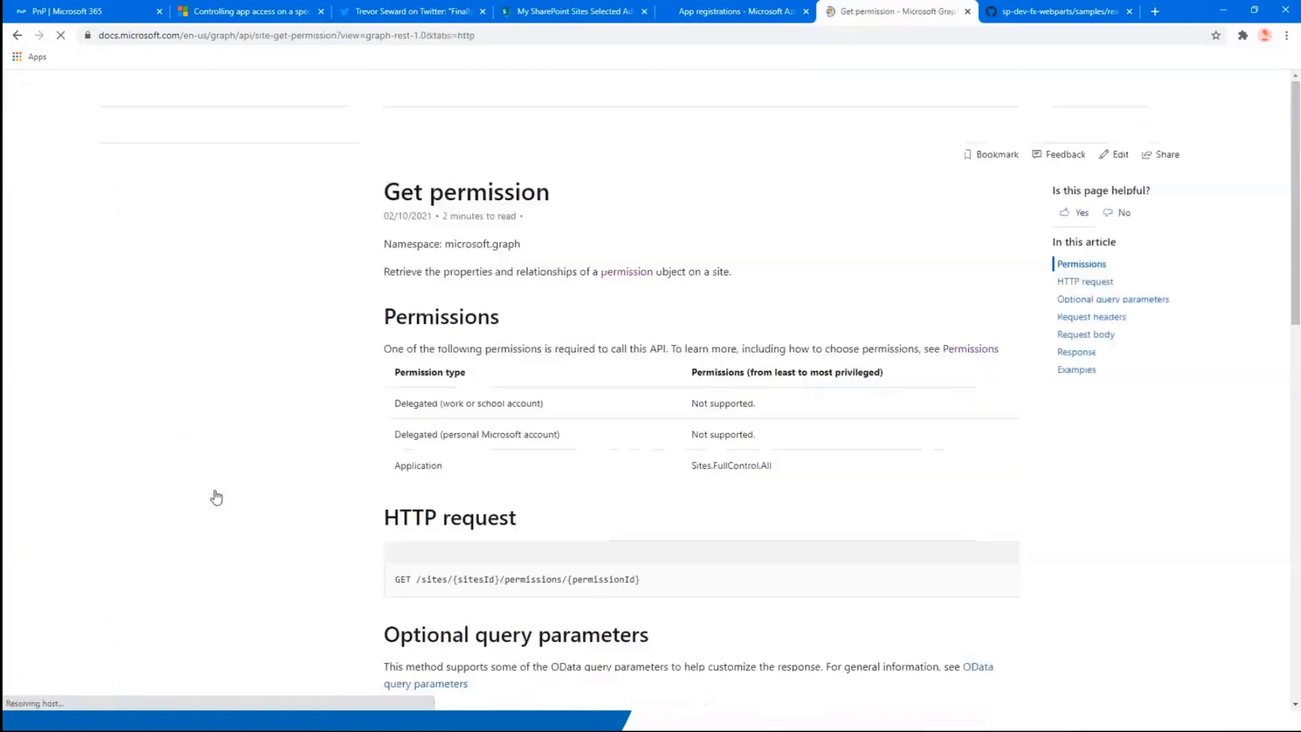
scroll(681, 478, down, 3)
scroll(656, 477, down, 10)
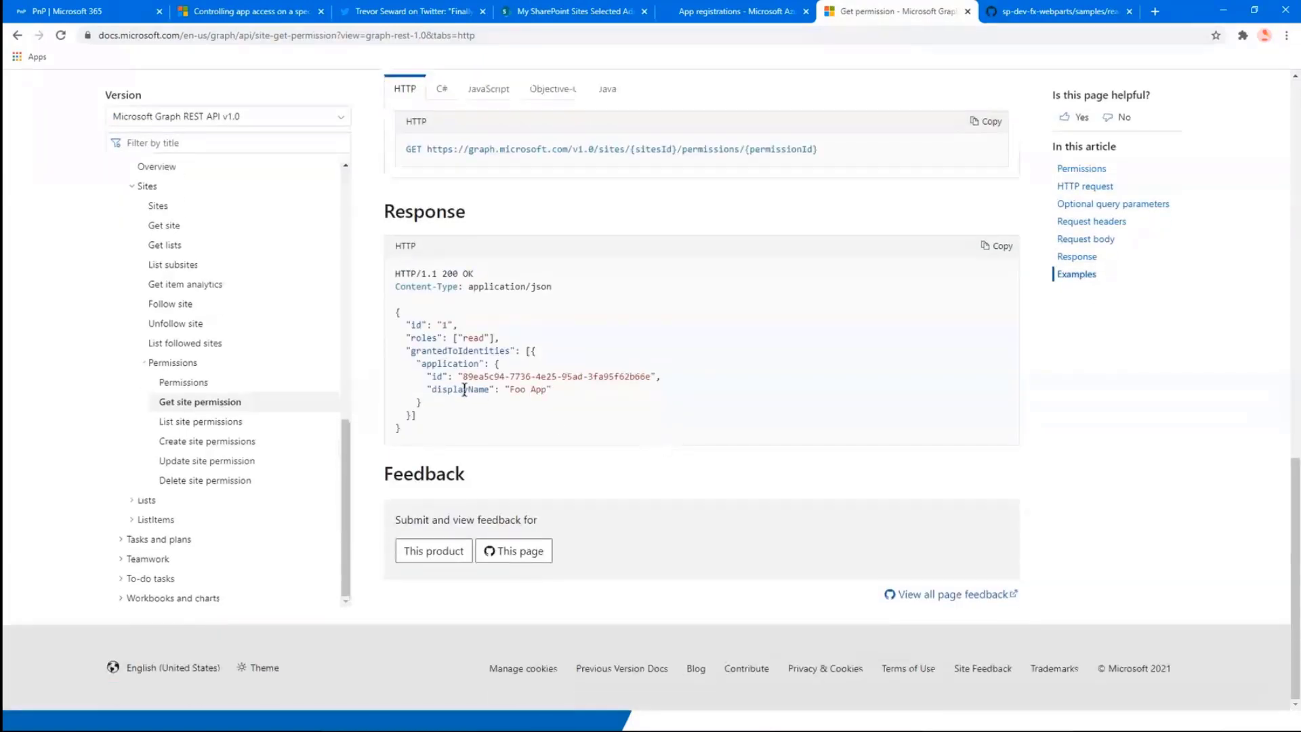
drag(406, 338, 515, 342)
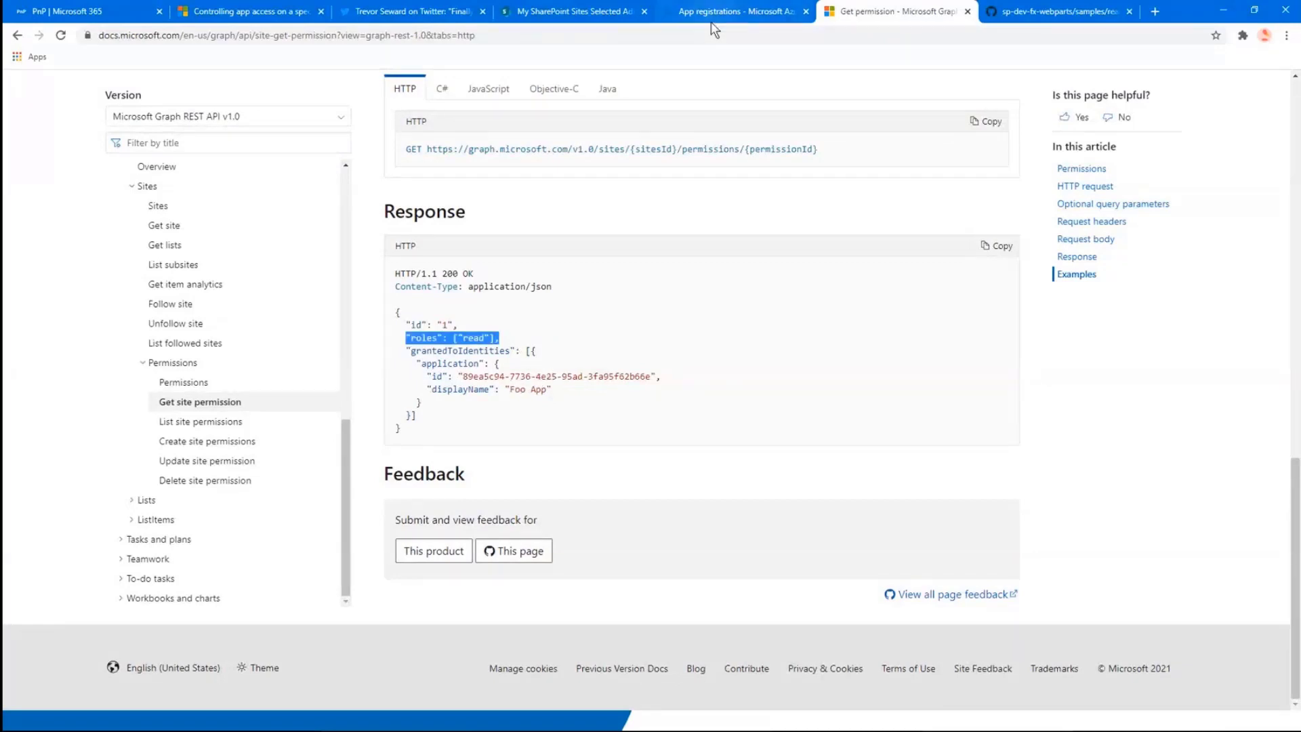
click(572, 14)
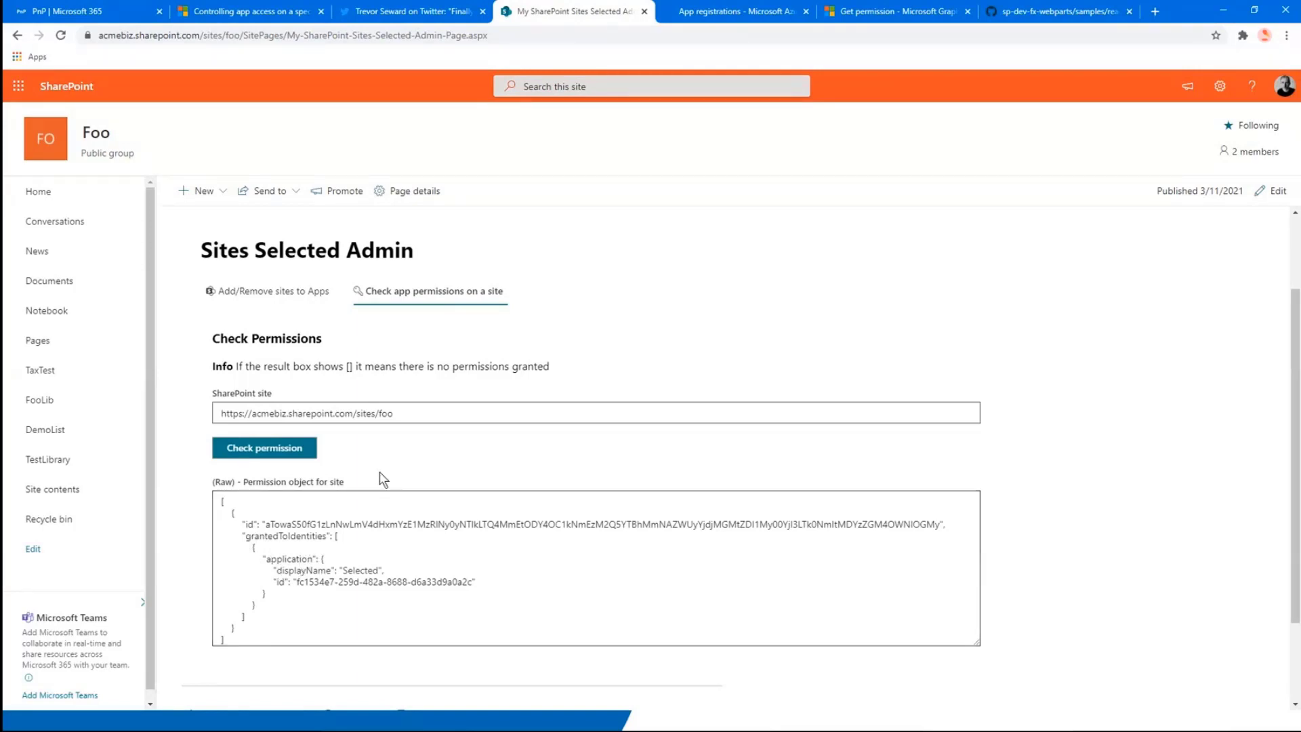
Return the web part to 'Add/Remove sites to Apps', listing Selected, WF App, GroupCreator and SPRestSample
drag(405, 414, 366, 413)
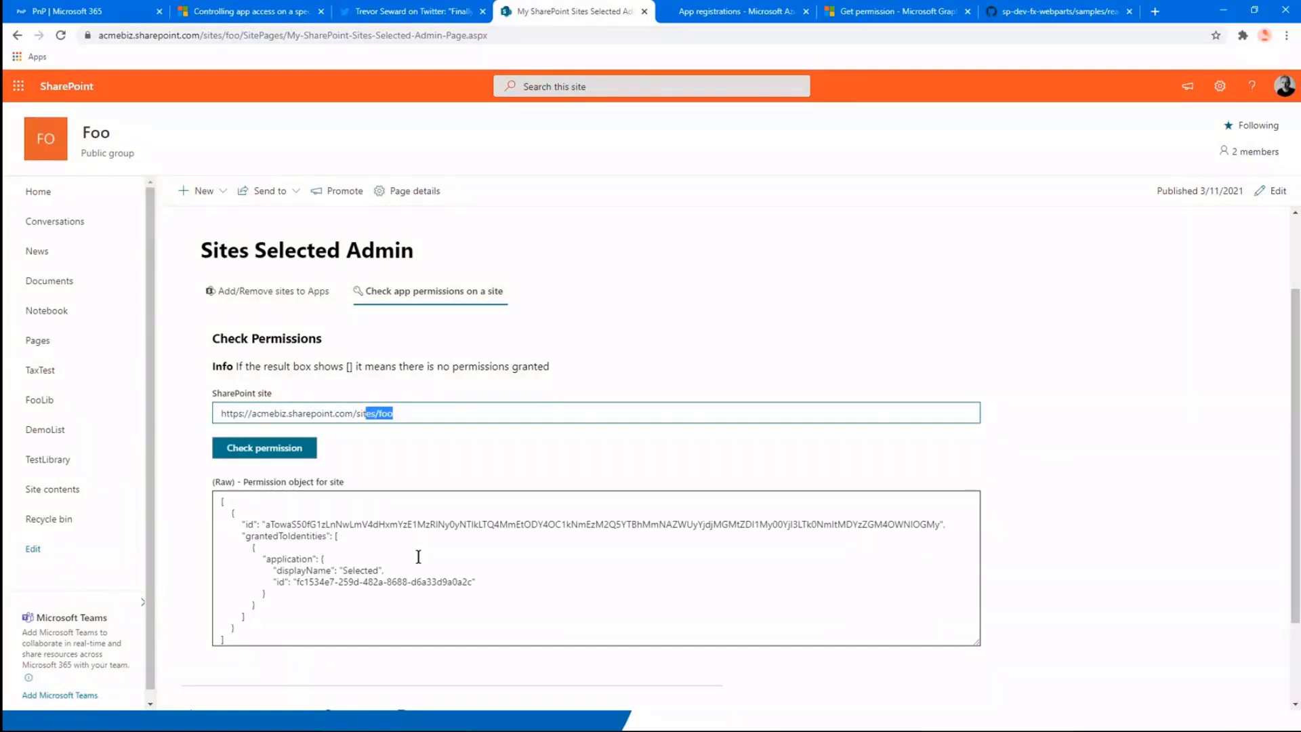
click(281, 292)
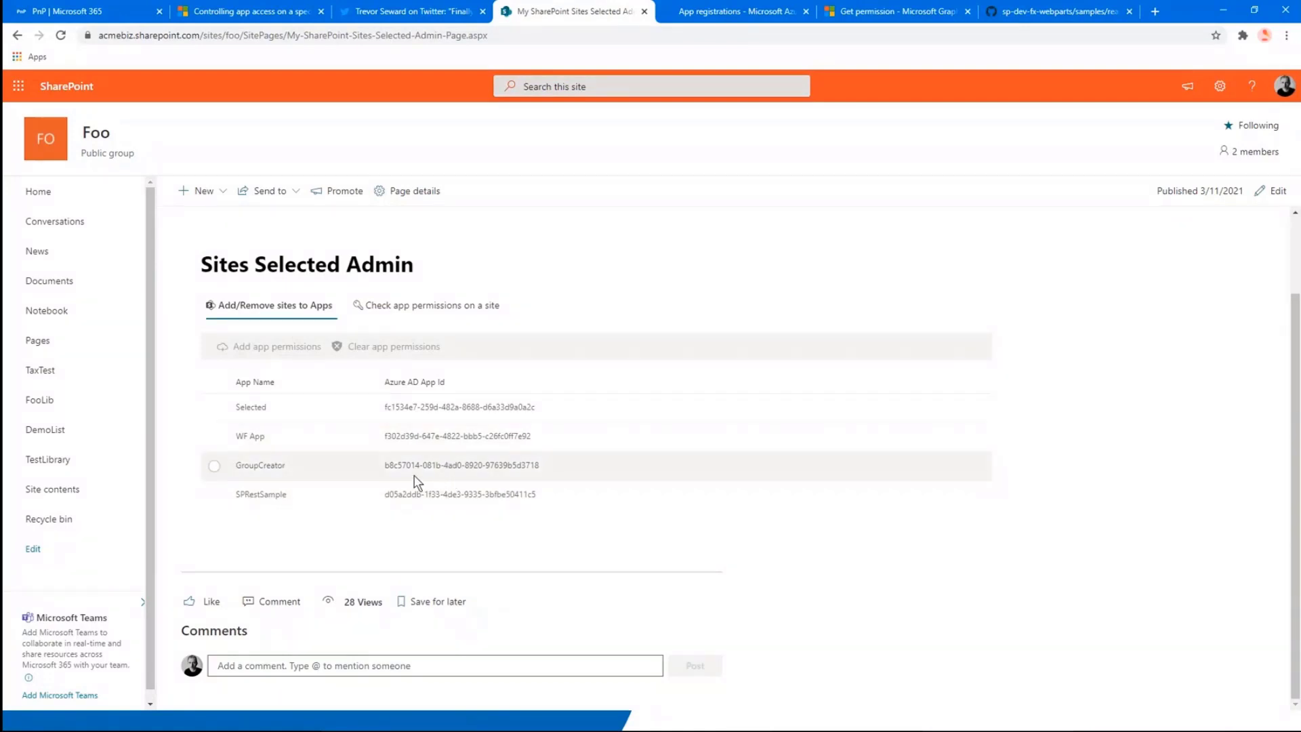
Switch from Visual Studio's GraphConsole project to the VS Code window showing App.tsx
key(alt+Tab)
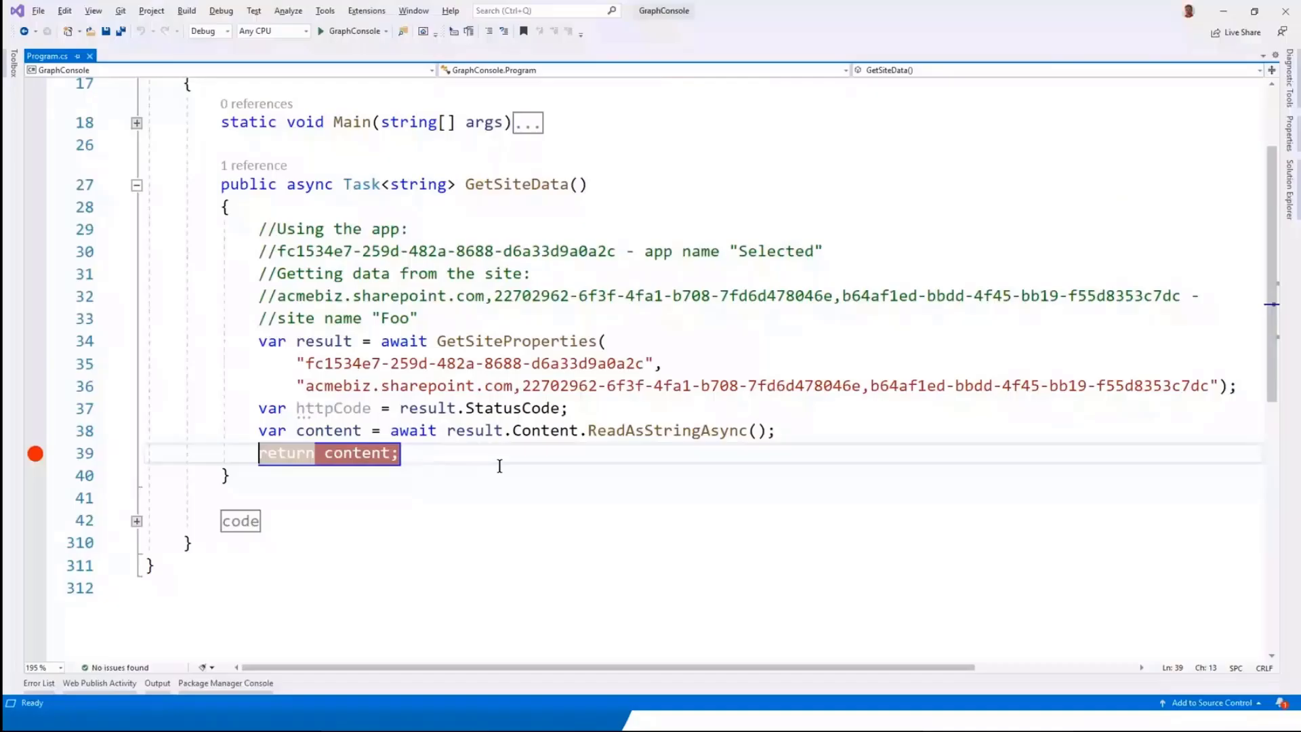
key(alt+Tab)
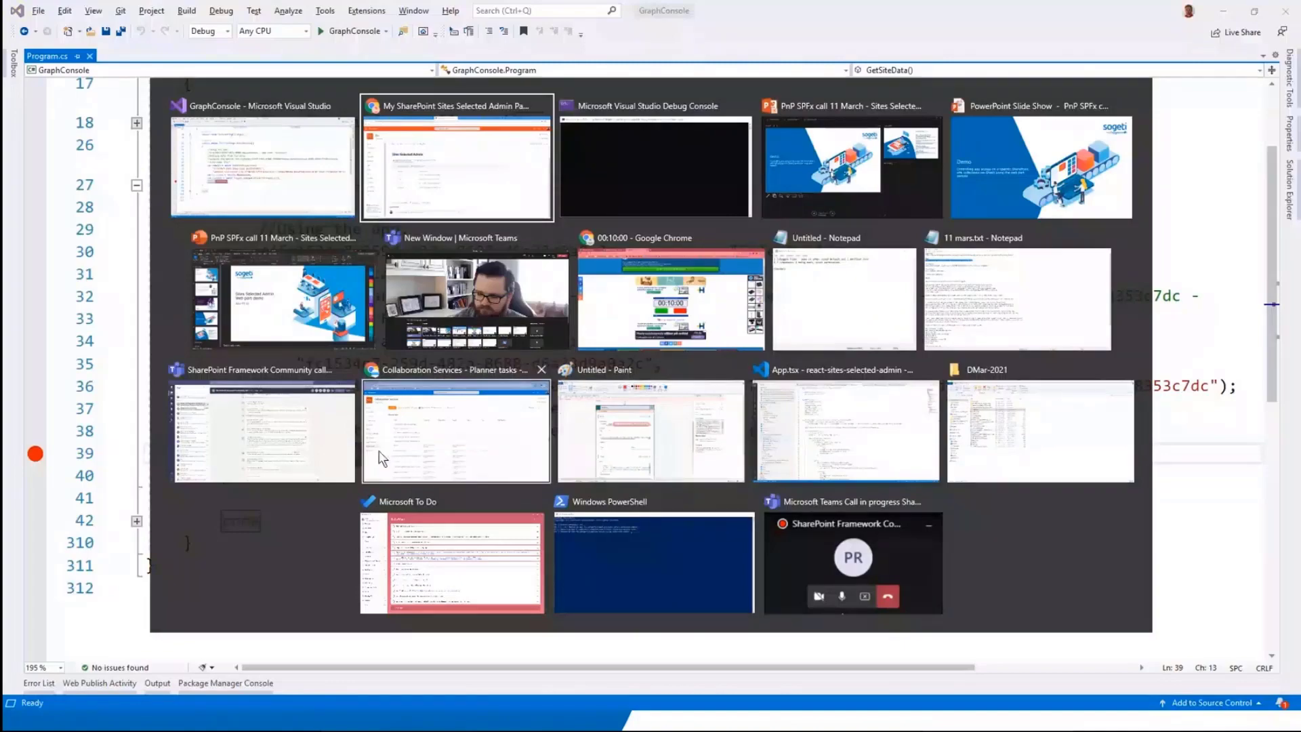
click(862, 451)
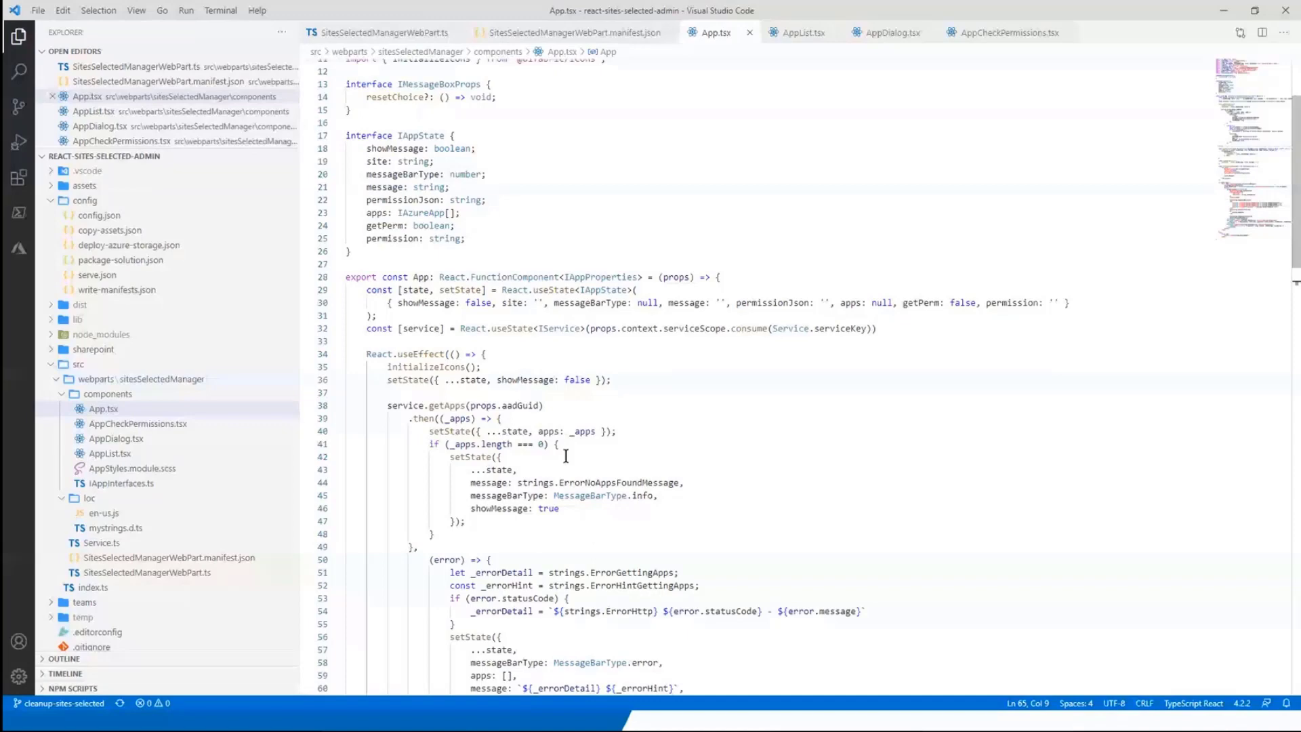
Zoom in VS Code and scroll through App.tsx's IAppState interface and service.getApps useEffect
key(ctrl+equal)
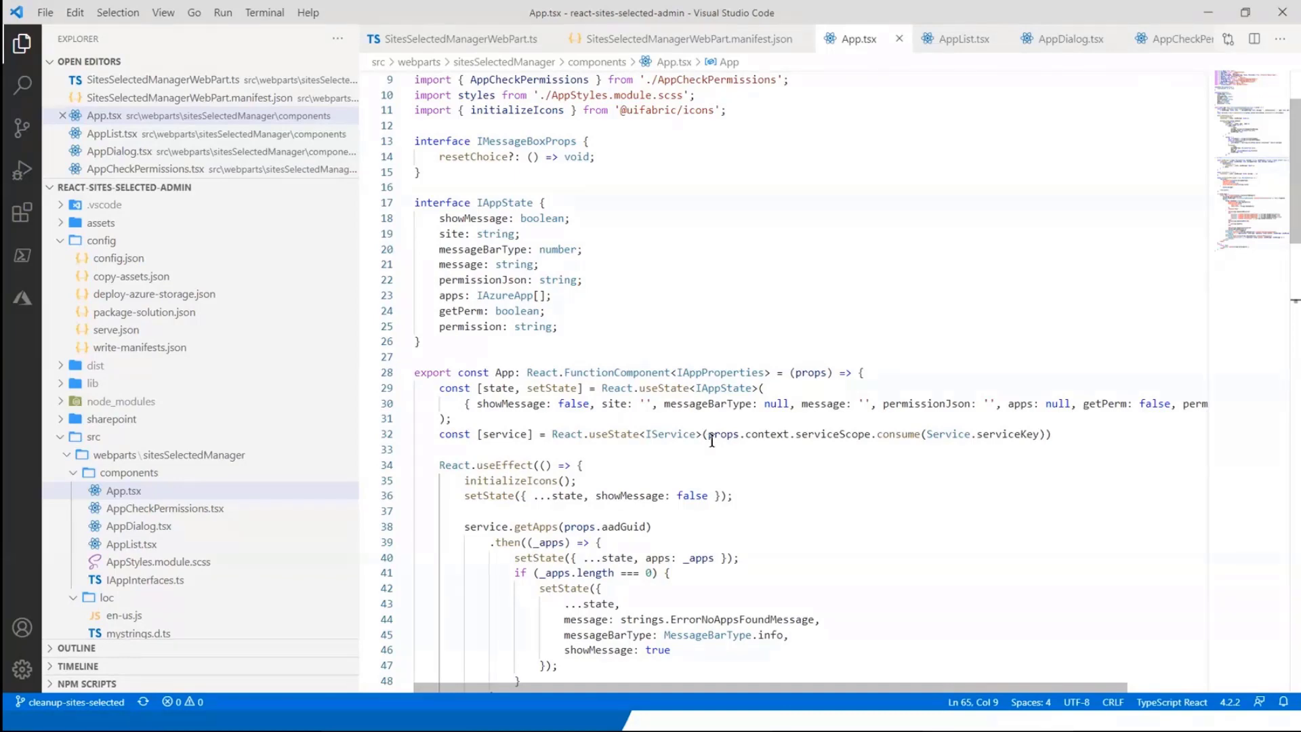
scroll(699, 474, down, 1)
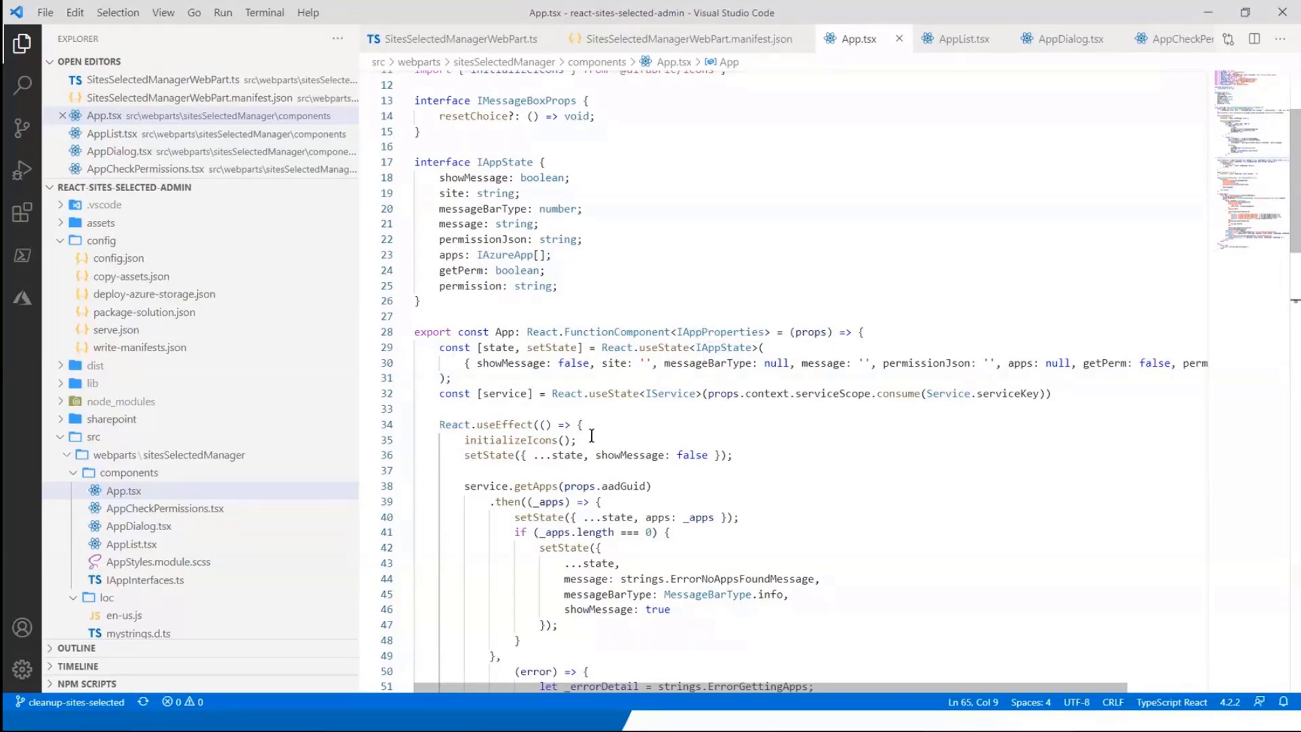
scroll(566, 430, up, 2)
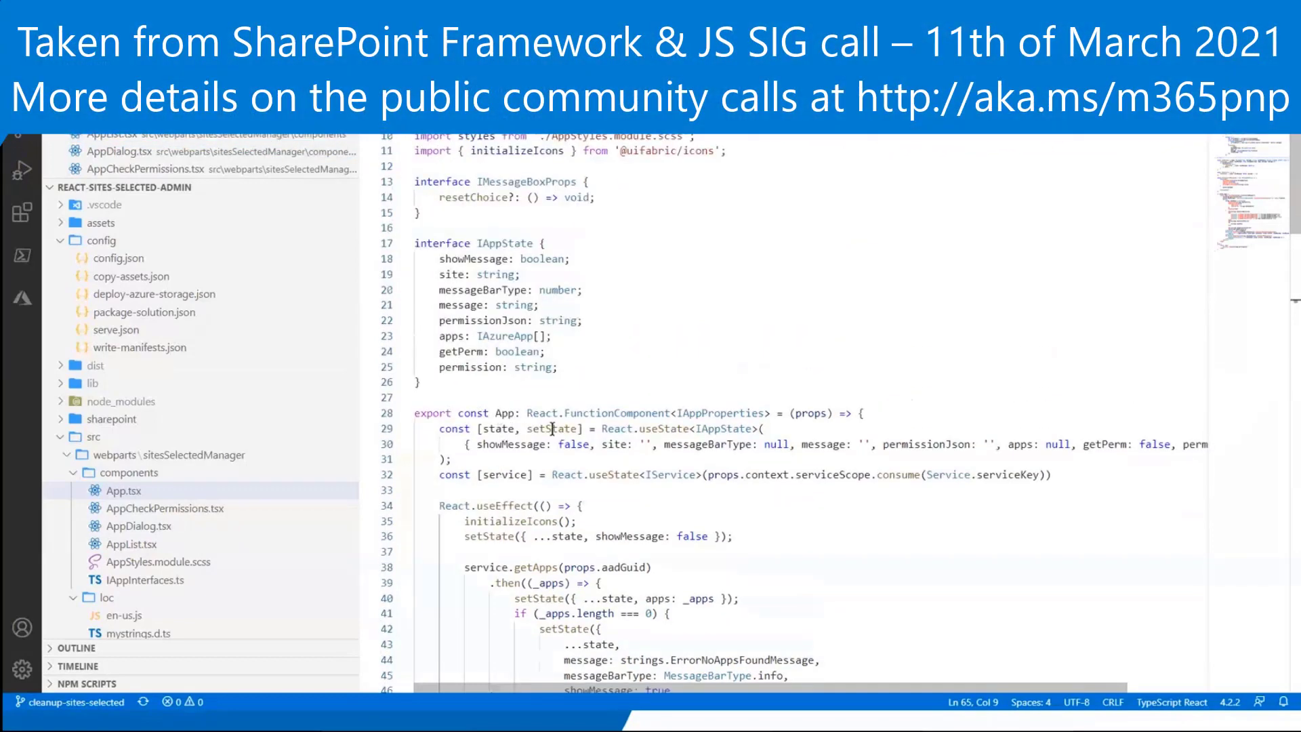
mouse_move(634, 408)
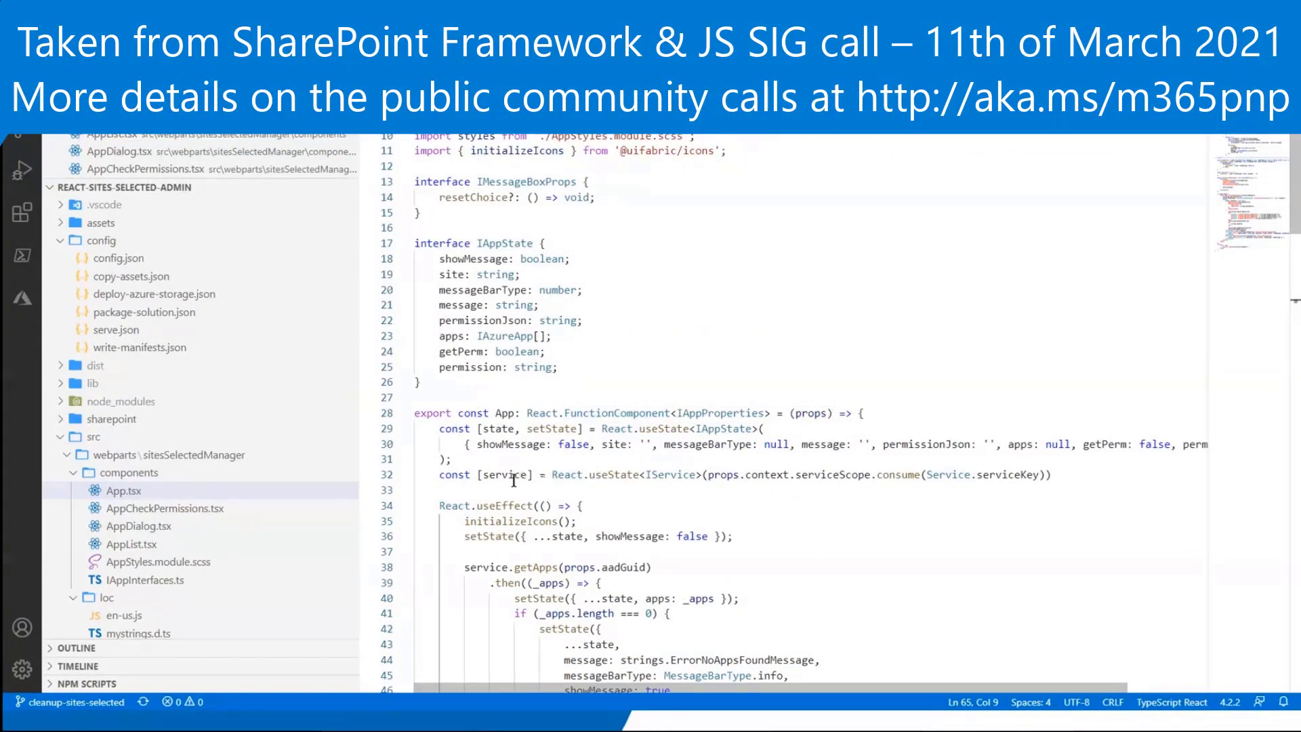